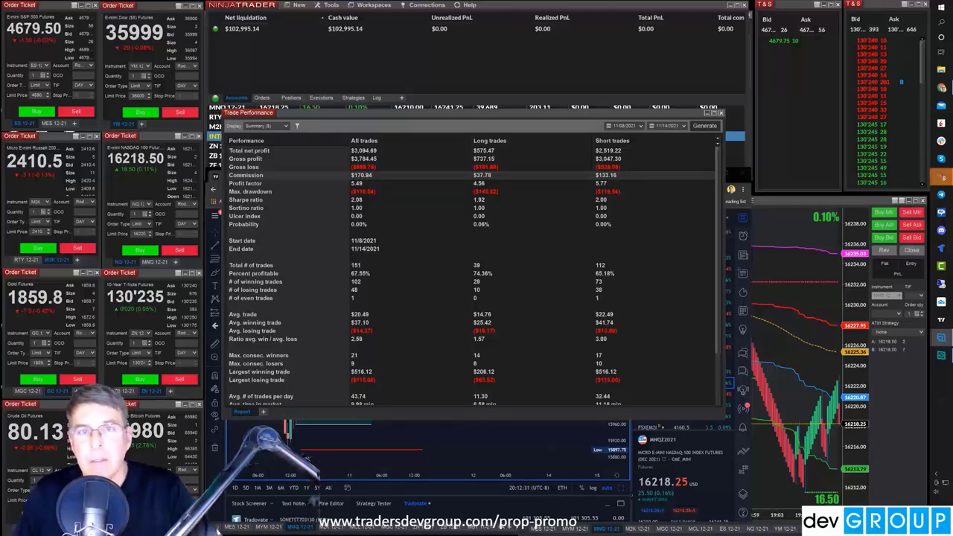
# - View the Apex Trader Funding home page in the browser and return to the trading workspace
pyautogui.hotkey('alt', 'Tab')
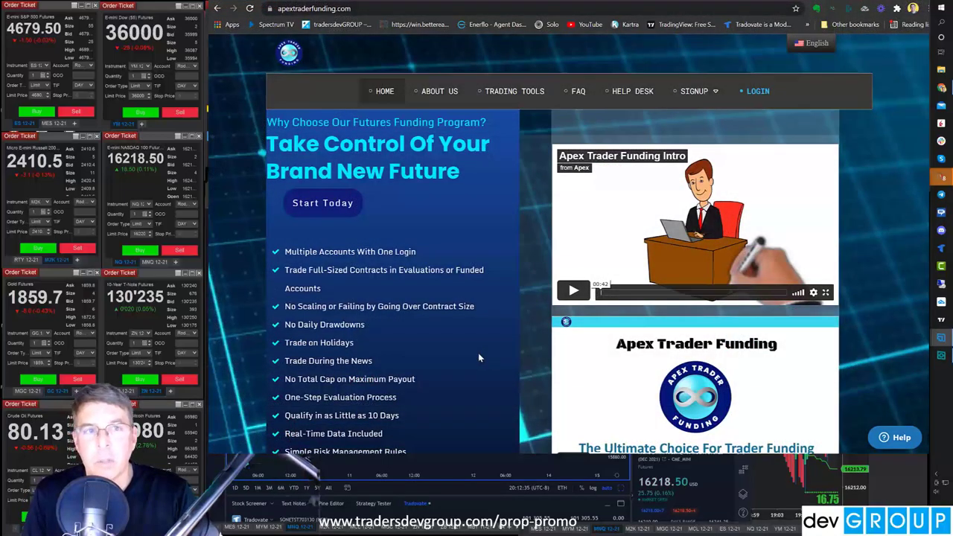
pyautogui.hotkey('alt', 'Tab')
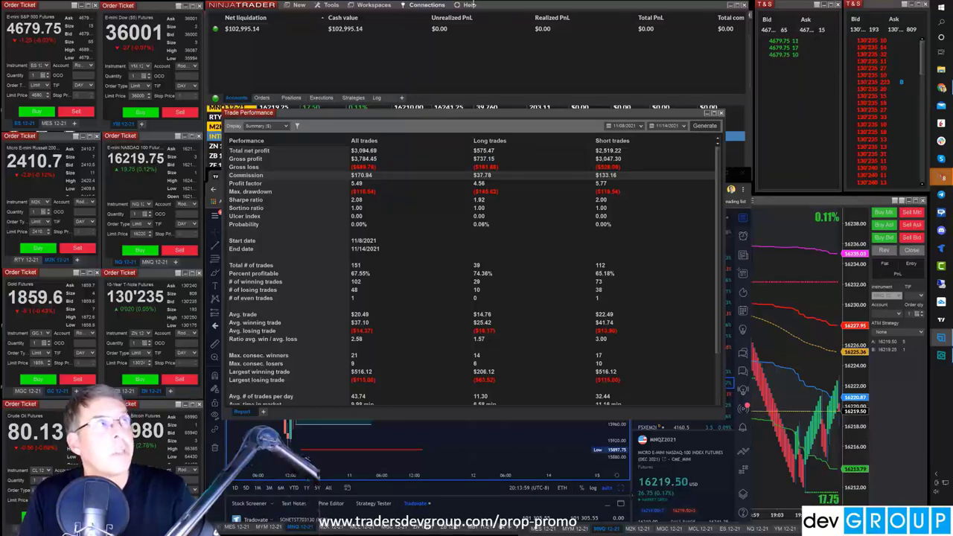
# - Move the Control Center window off the market data rows and open the Trade Performance report
pyautogui.moveTo(493, 5); pyautogui.dragTo(544, 98)
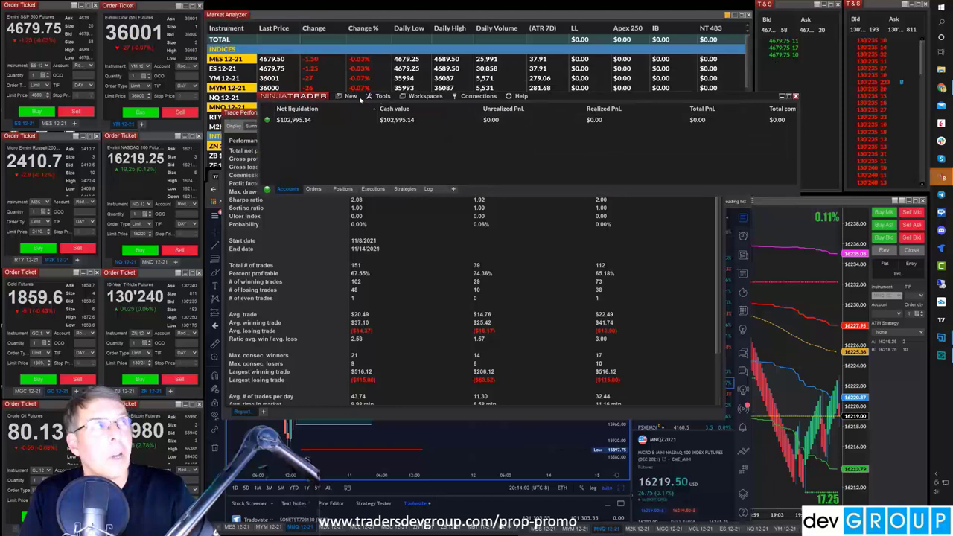
pyautogui.click(360, 98)
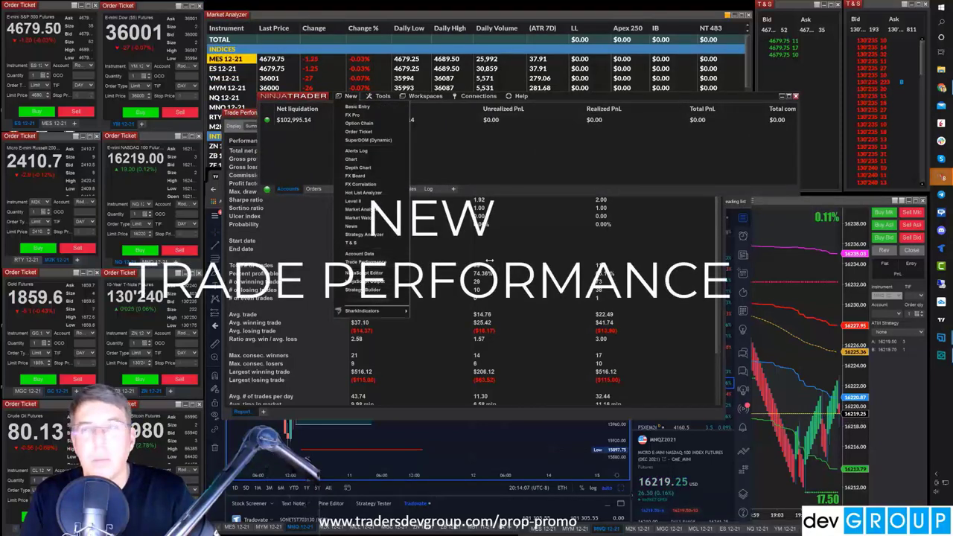
pyautogui.click(365, 262)
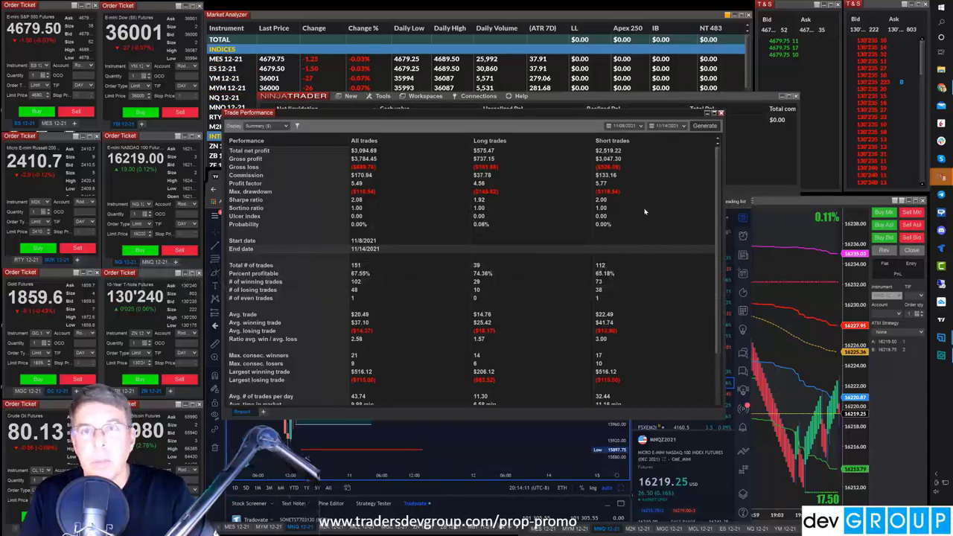
# - Generate the trade performance summary for the period 11/8/2021 to 11/12/2021 and look through its figures
pyautogui.click(640, 126)
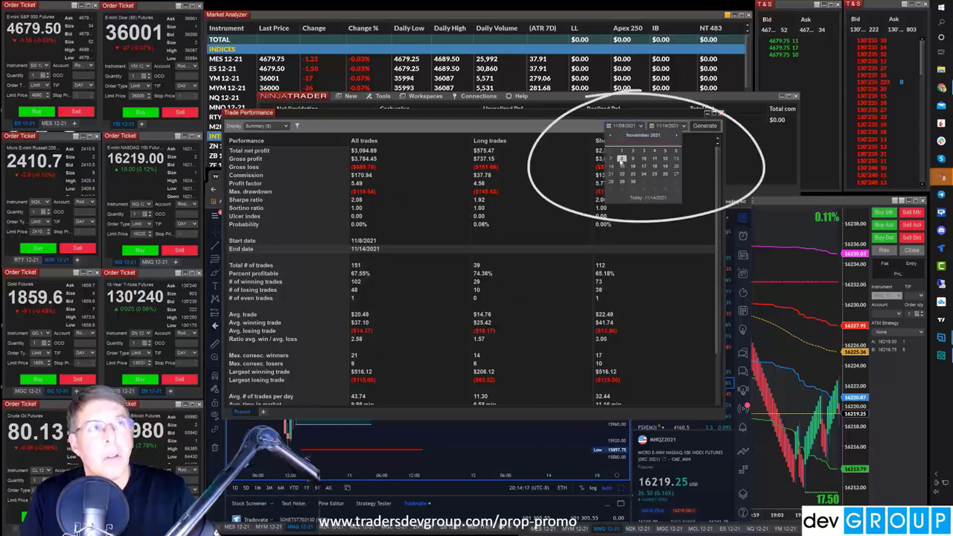
pyautogui.click(622, 158)
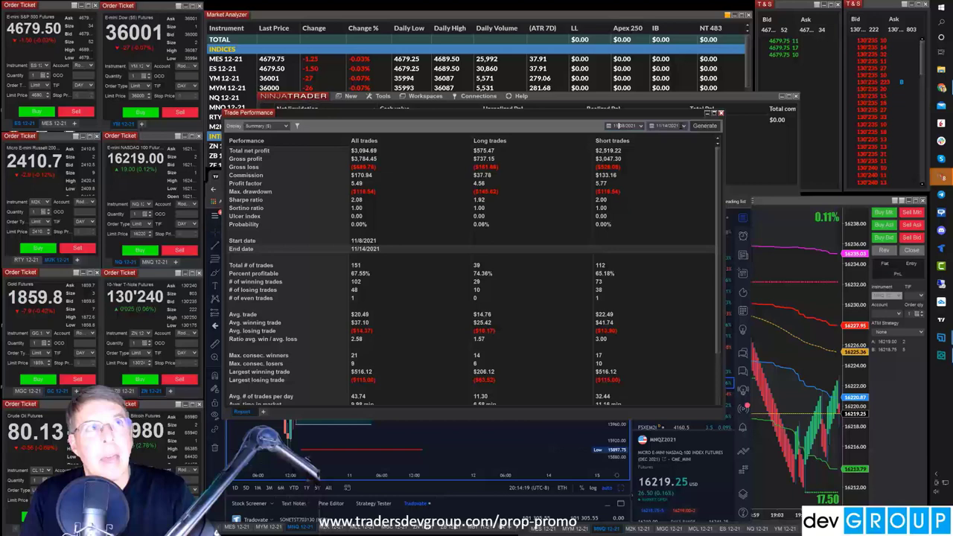
pyautogui.click(684, 126)
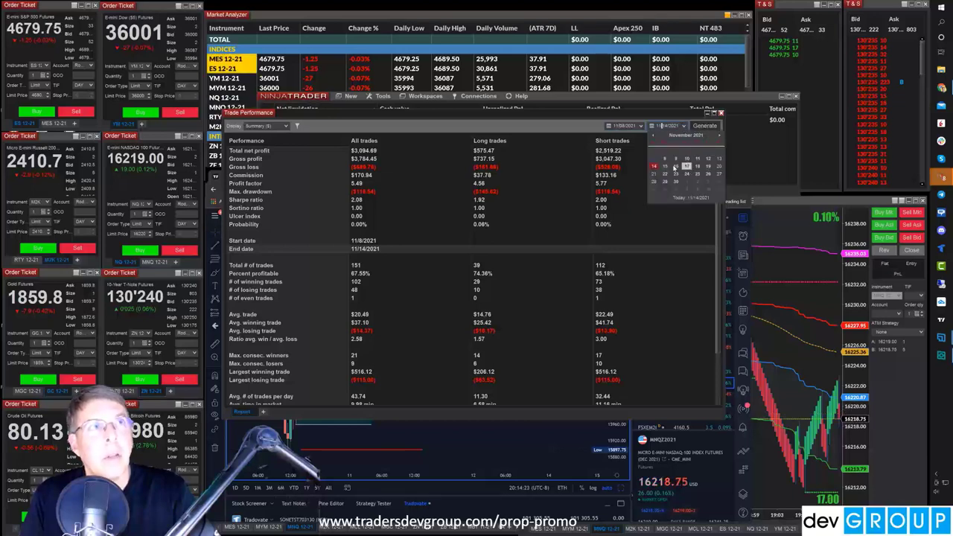
pyautogui.click(707, 161)
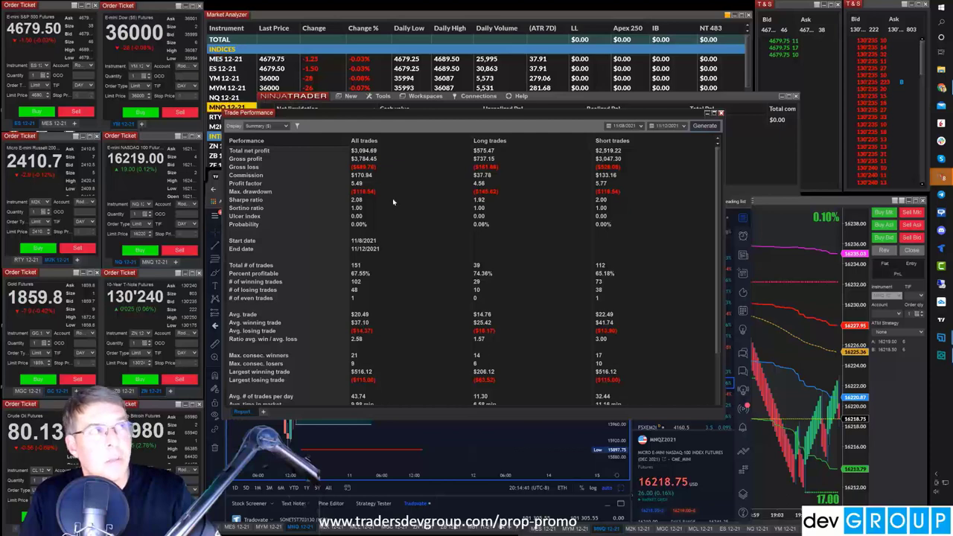
pyautogui.scroll(-4, 392, 207)
pyautogui.scroll(4, 407, 238)
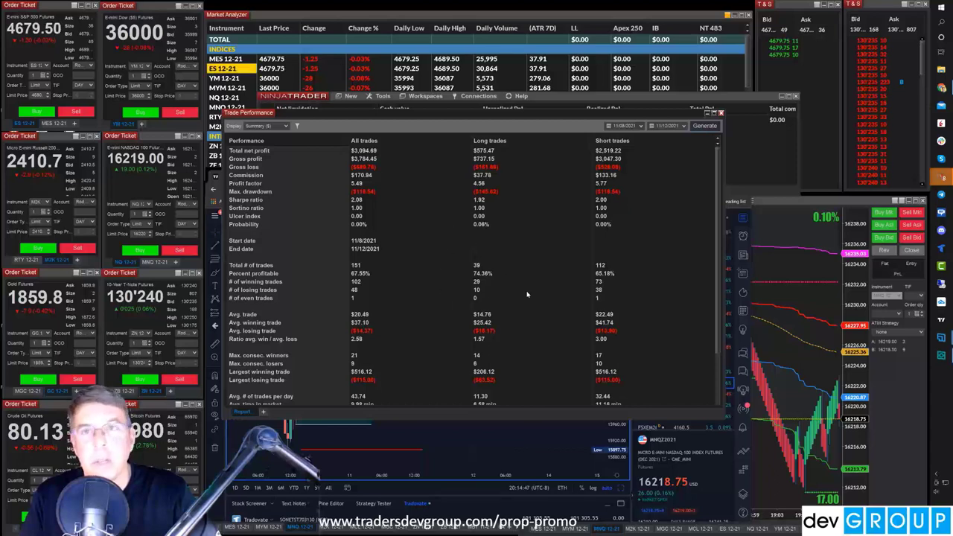
# - Inspect the report's properties, including the columns enabled for trades, and its other available options
pyautogui.rightClick(664, 282)
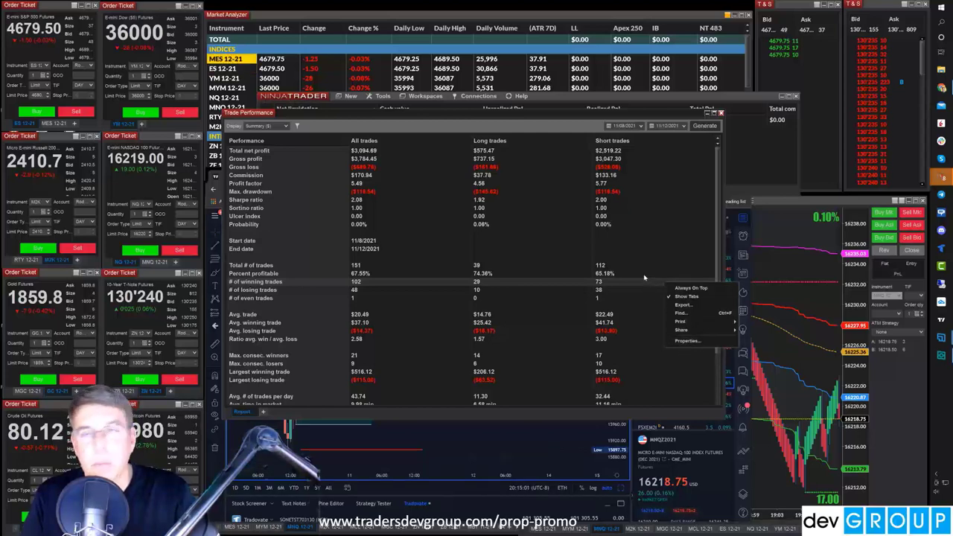
pyautogui.click(679, 341)
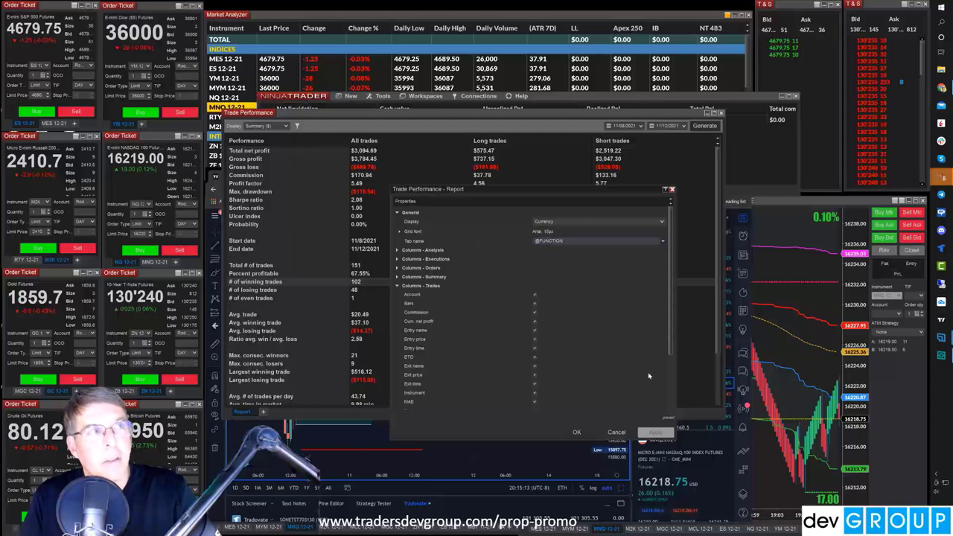
pyautogui.click(617, 431)
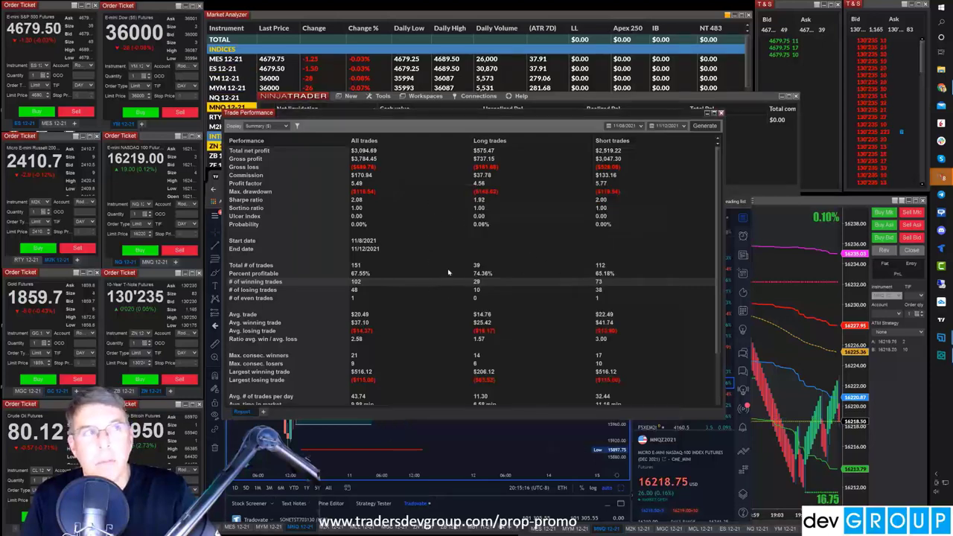
pyautogui.rightClick(548, 259)
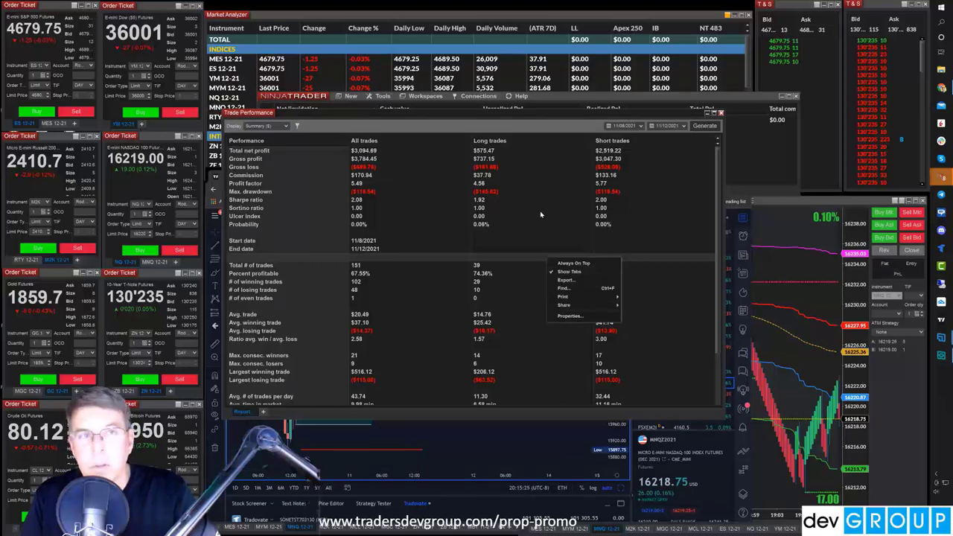
pyautogui.click(538, 130)
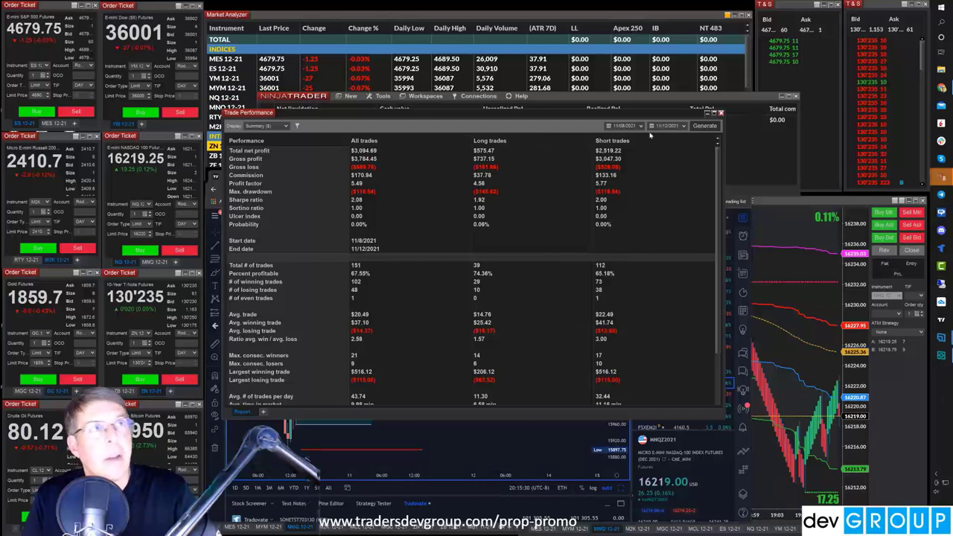
# - Exclude the last account from the report's account filter, regenerate the summary and hide the filter options
pyautogui.moveTo(484, 298); pyautogui.dragTo(328, 153)
pyautogui.moveTo(338, 240)
pyautogui.mouseDown()
pyautogui.moveTo(402, 137)
pyautogui.moveTo(424, 141)
pyautogui.mouseUp()
pyautogui.click(298, 126)
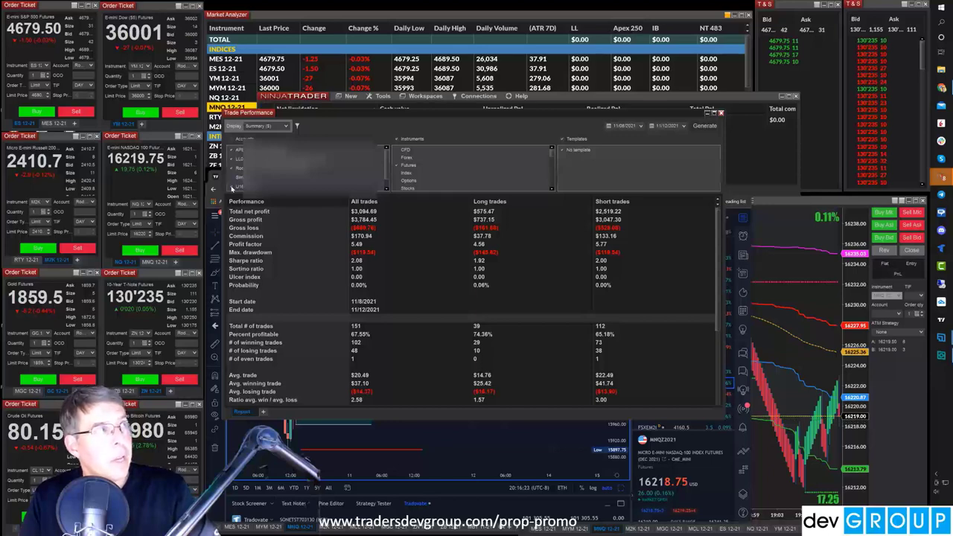
pyautogui.scroll(-1, 232, 186)
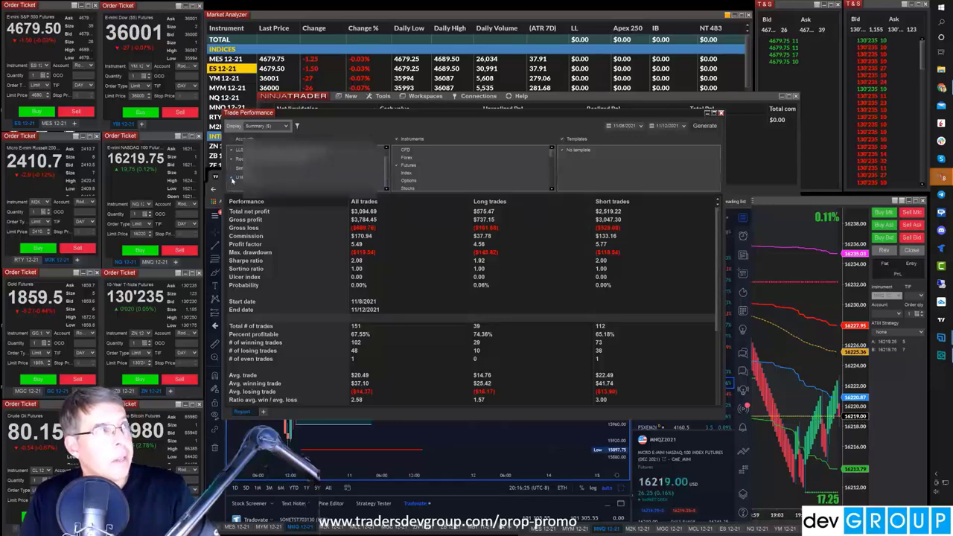
pyautogui.click(232, 180)
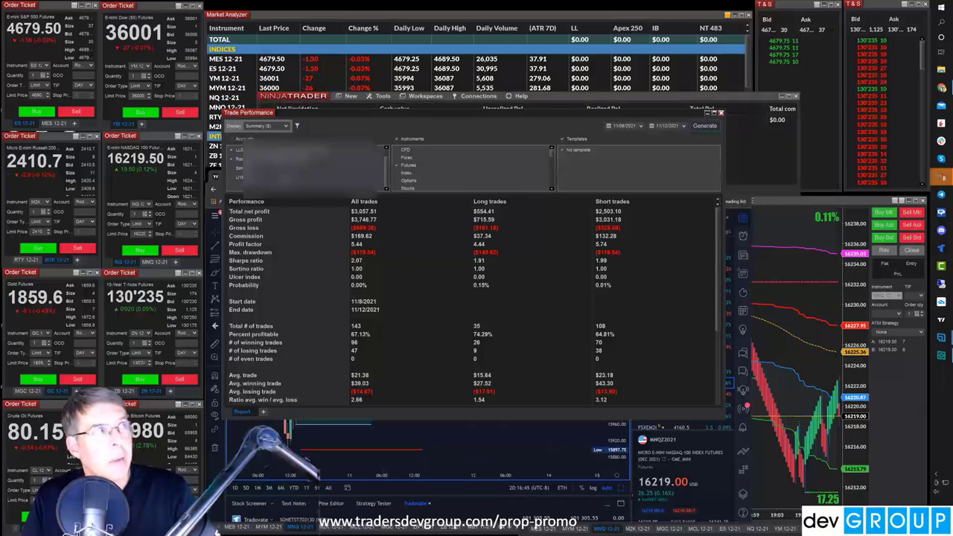
pyautogui.click(296, 127)
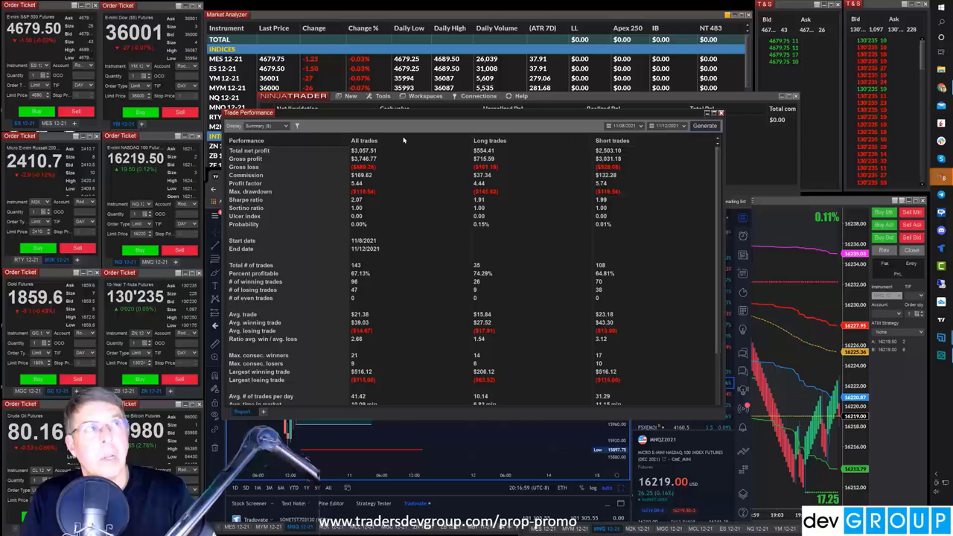
# - Close the Trade Performance report and move the Control Center over the TradingView chart
pyautogui.moveTo(413, 124); pyautogui.dragTo(426, 150)
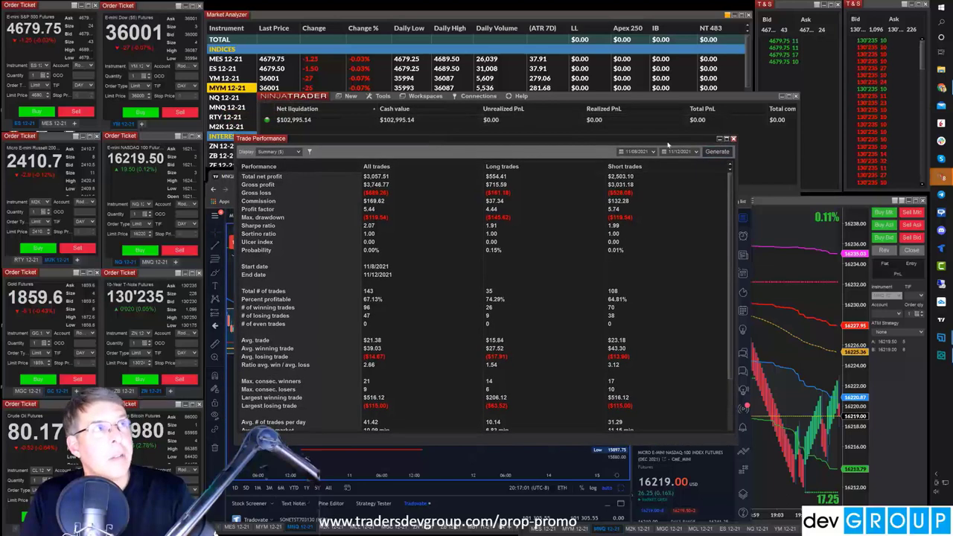
pyautogui.click(733, 139)
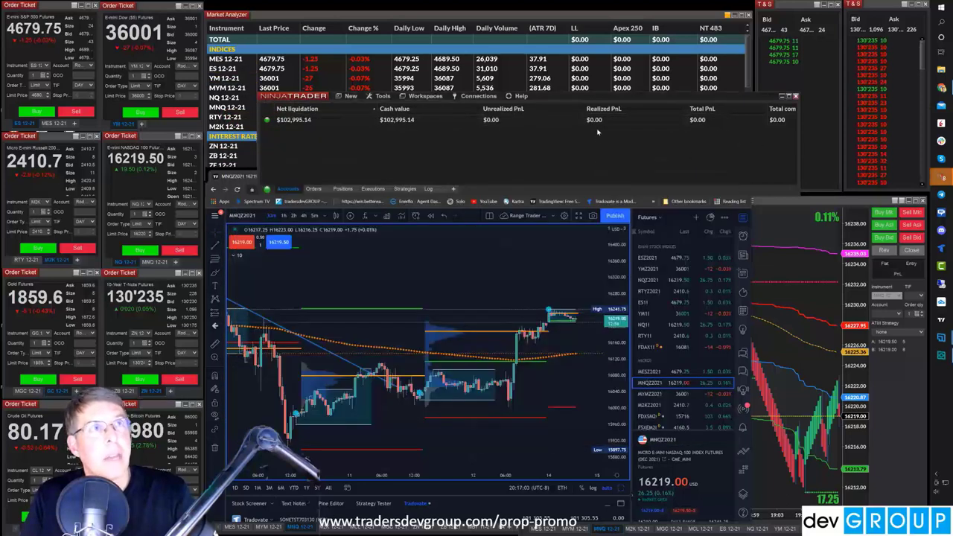
pyautogui.moveTo(563, 105); pyautogui.dragTo(583, 217)
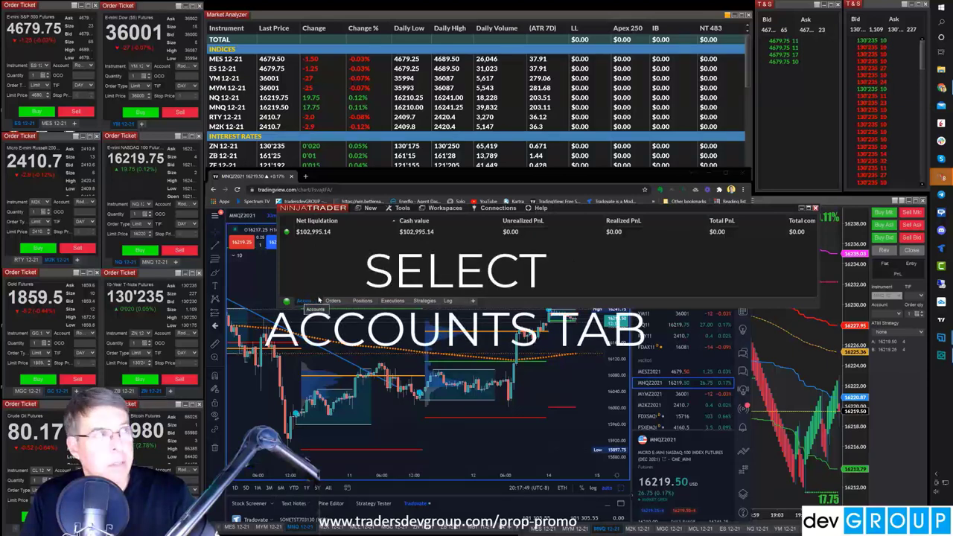
# - Review which columns are enabled in the properties of the Control Center's Accounts grid
pyautogui.click(305, 301)
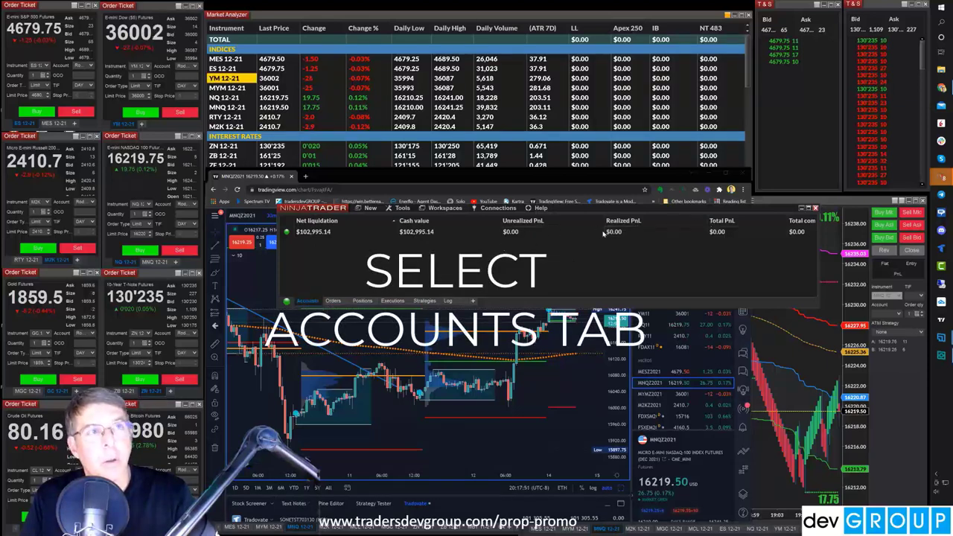
pyautogui.rightClick(642, 264)
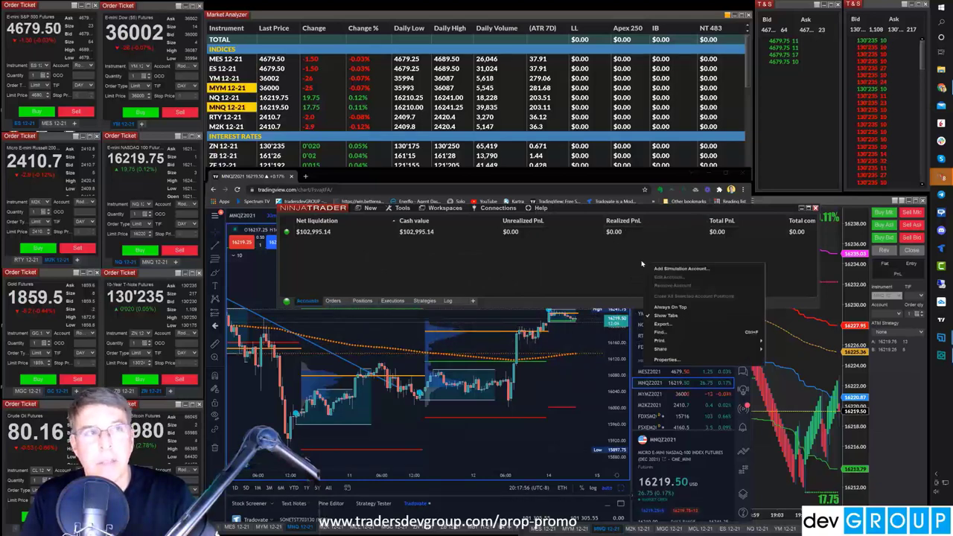
pyautogui.click(662, 361)
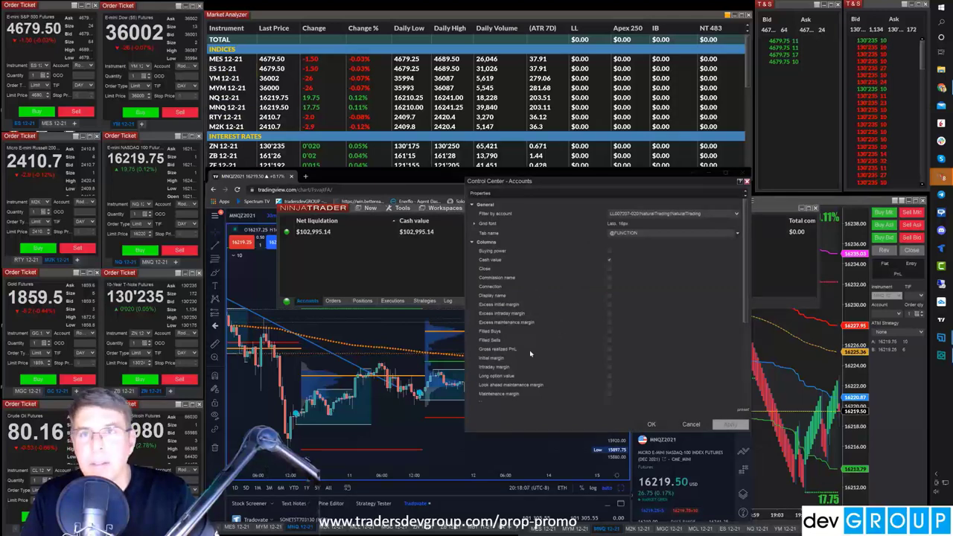
pyautogui.scroll(-3, 575, 325)
pyautogui.scroll(-2, 575, 325)
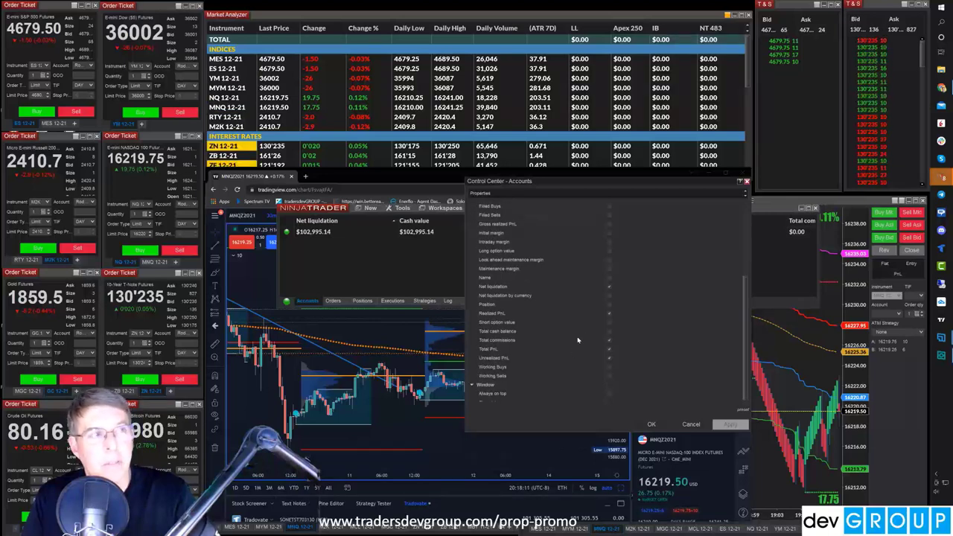
pyautogui.click(655, 424)
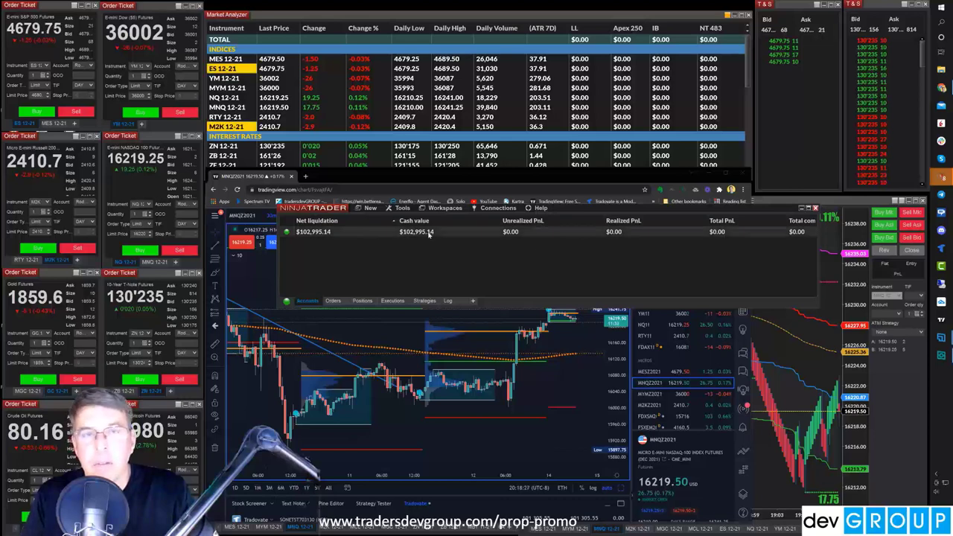
# - Examine the commission templates available in the trading account's edit settings and leave them without saving
pyautogui.rightClick(429, 234)
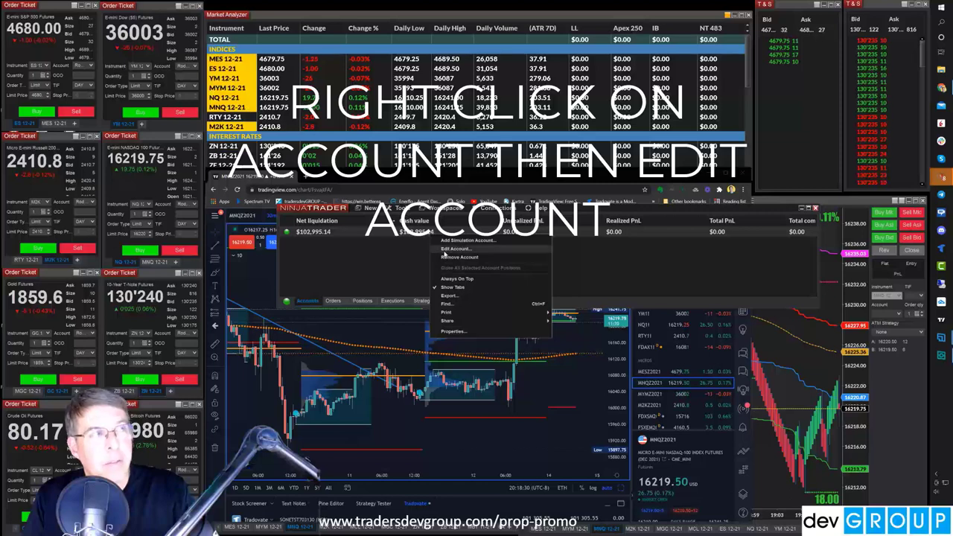
pyautogui.click(445, 249)
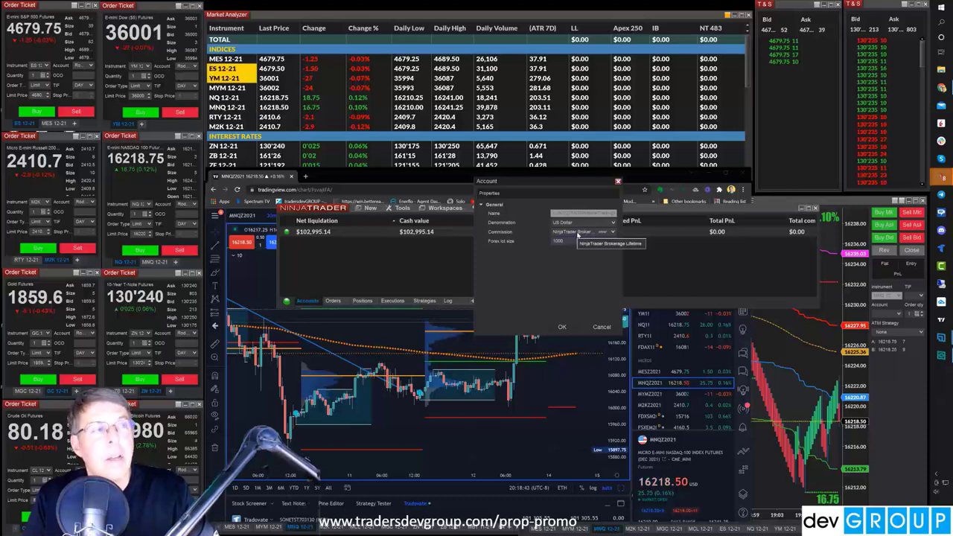
pyautogui.click(611, 232)
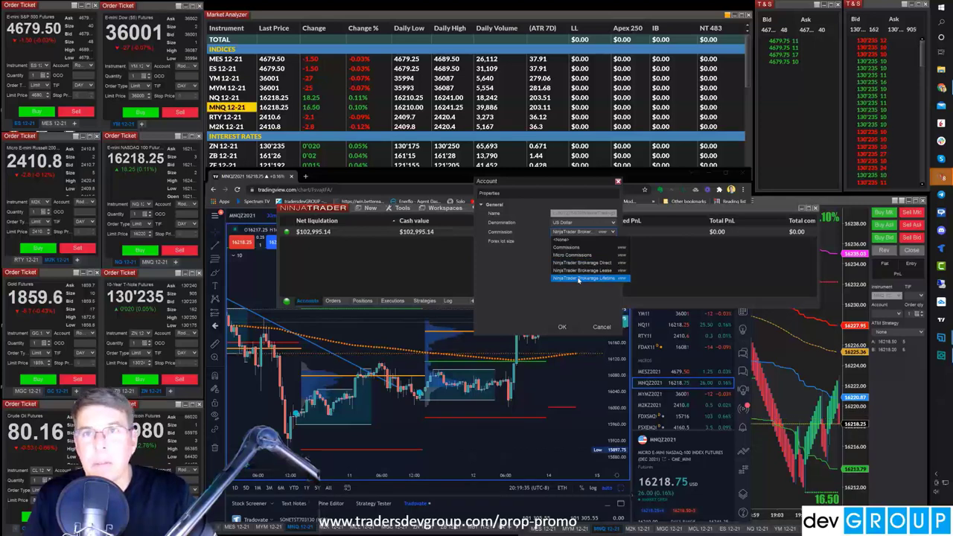
pyautogui.click(598, 328)
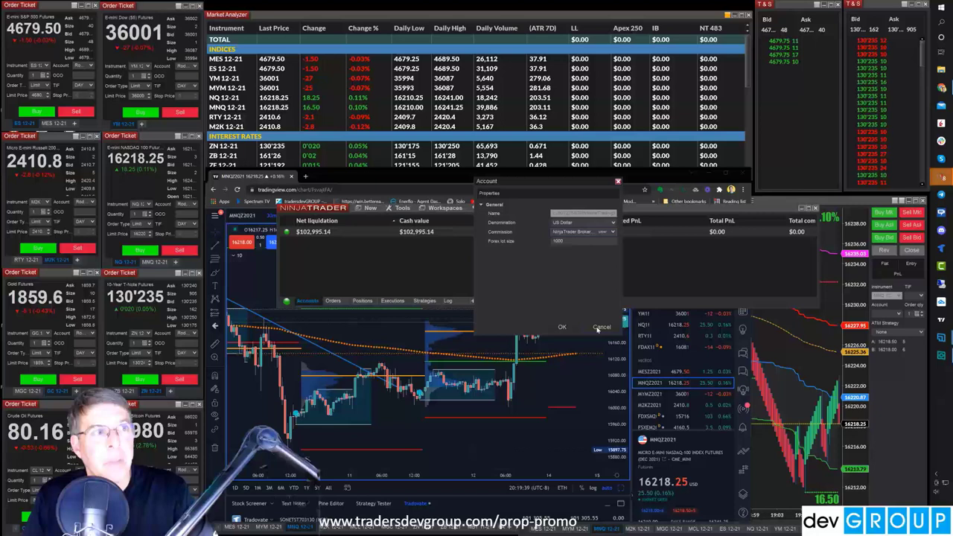
pyautogui.click(592, 329)
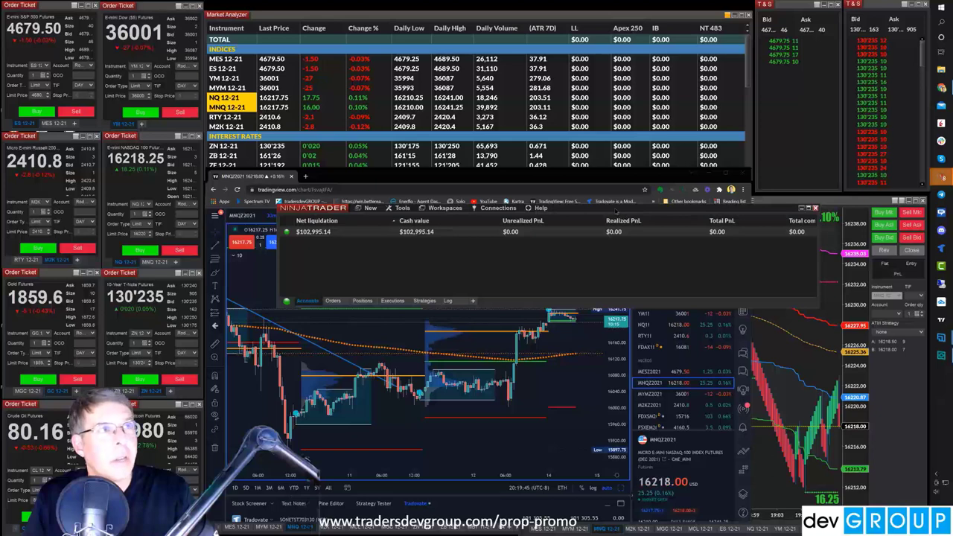
# - Move the Control Center back over the Market Analyzer and bring the MNQ 12-21 chart to the front
pyautogui.moveTo(615, 211); pyautogui.dragTo(544, 7)
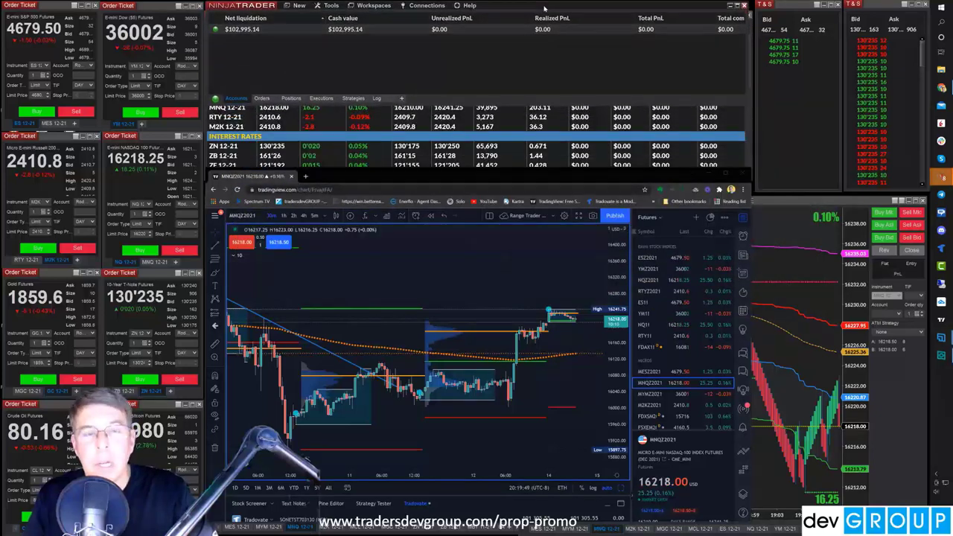
pyautogui.click(778, 271)
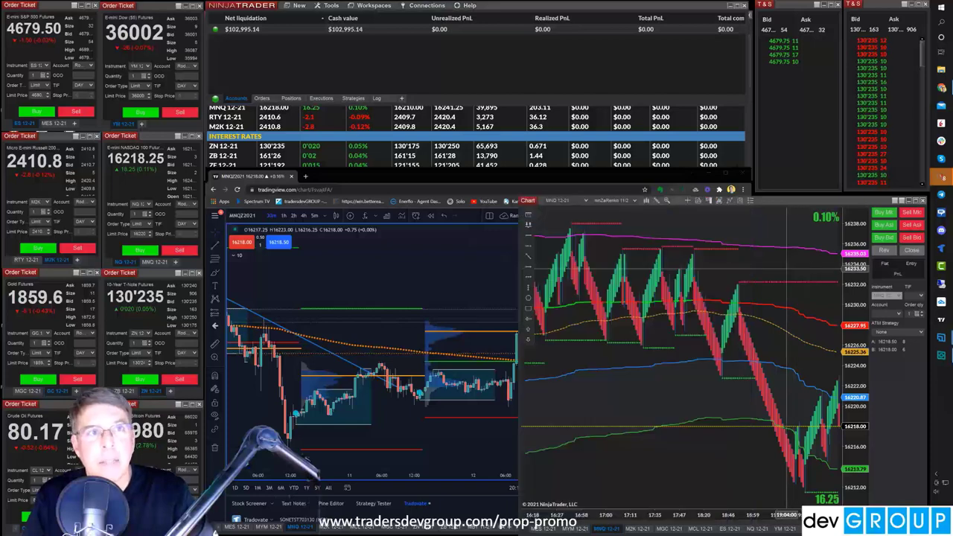
pyautogui.scroll(-3, 773, 270)
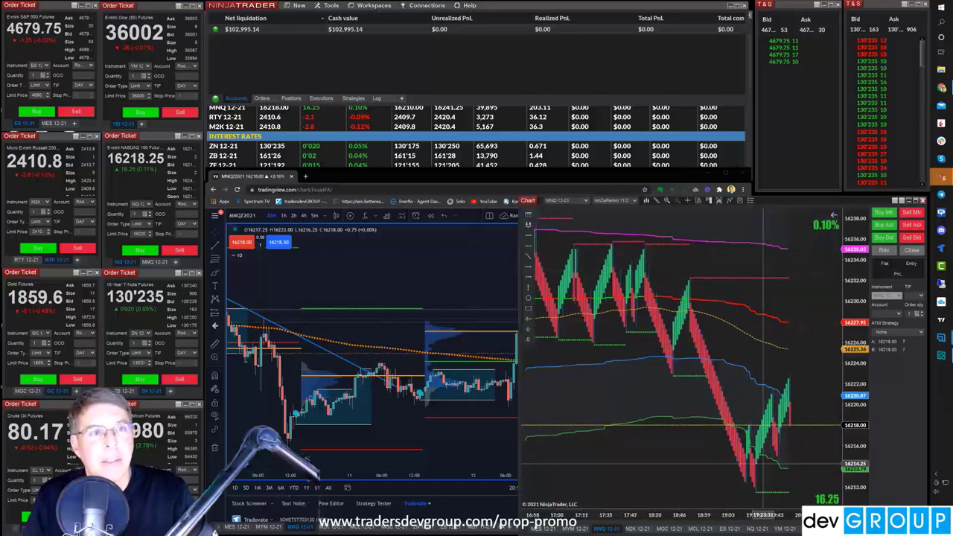
# - Select the Sim101 account in the MNQ 12-21 chart's Chart Trader and enter a one-contract short position
pyautogui.scroll(-3, 794, 392)
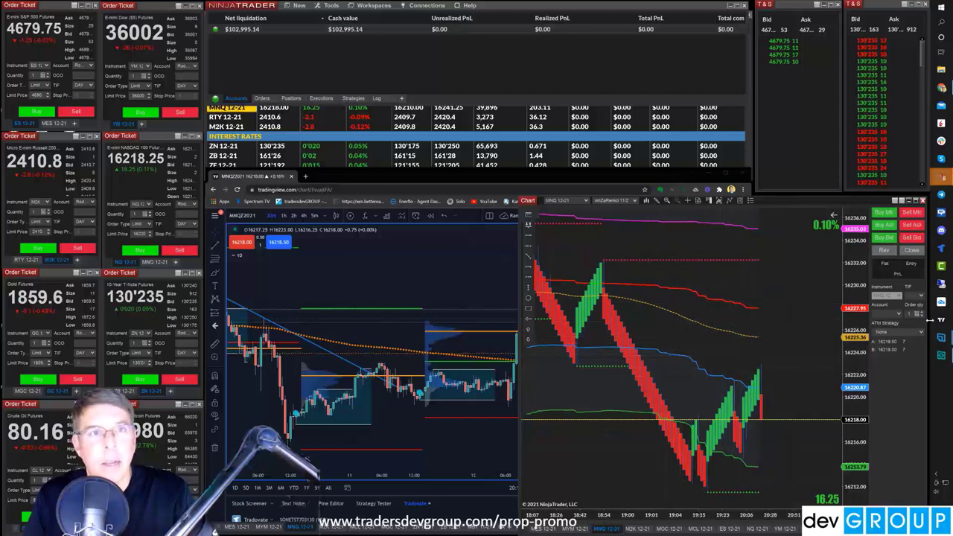
pyautogui.click(899, 314)
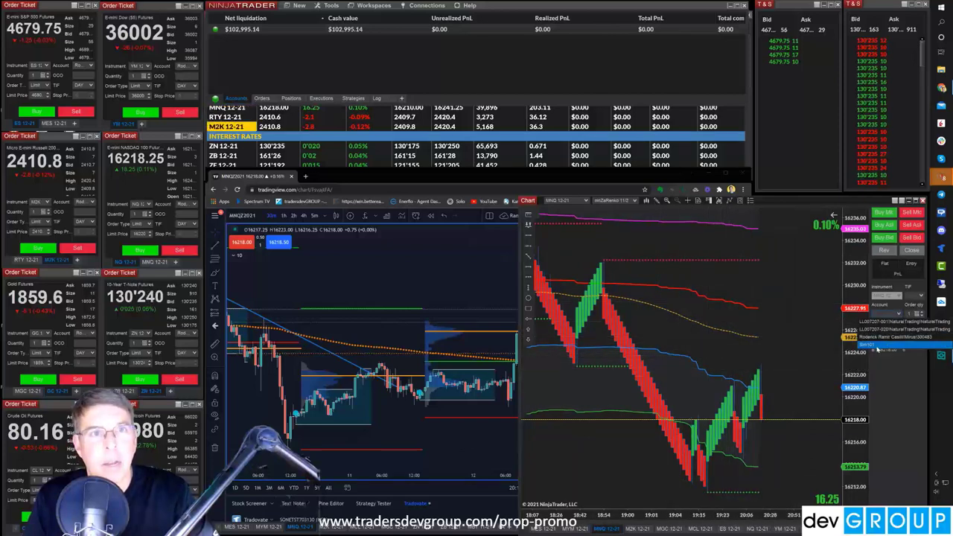
pyautogui.click(898, 328)
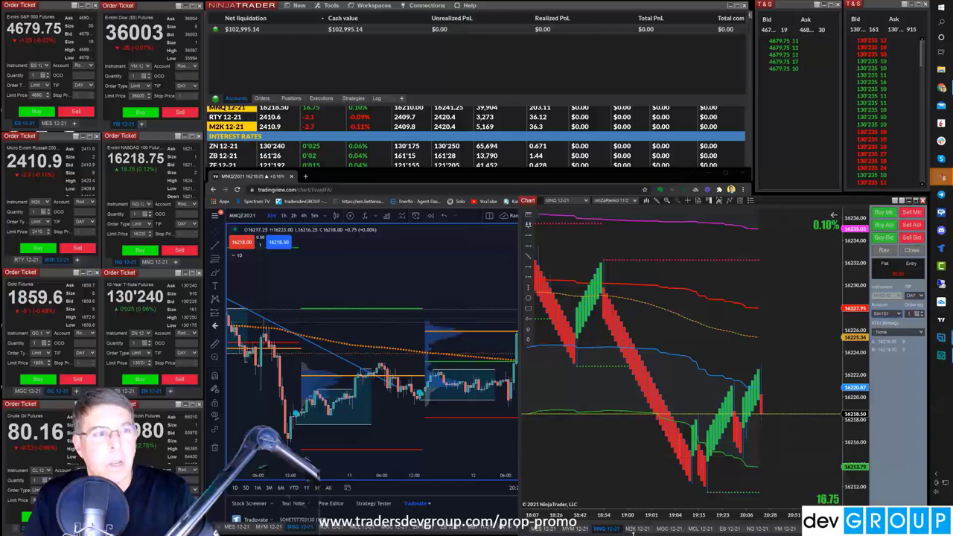
pyautogui.scroll(-1, 789, 335)
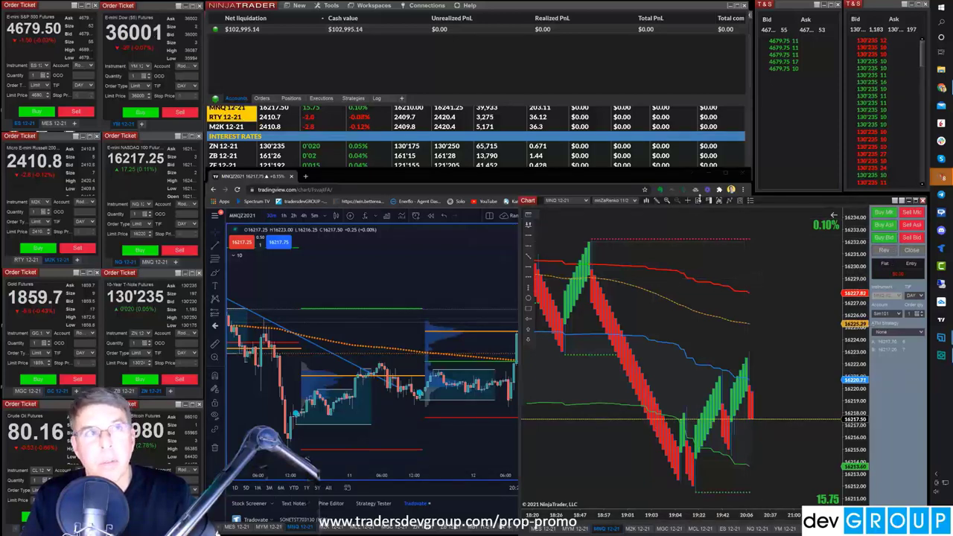
pyautogui.press('super+shift+s')
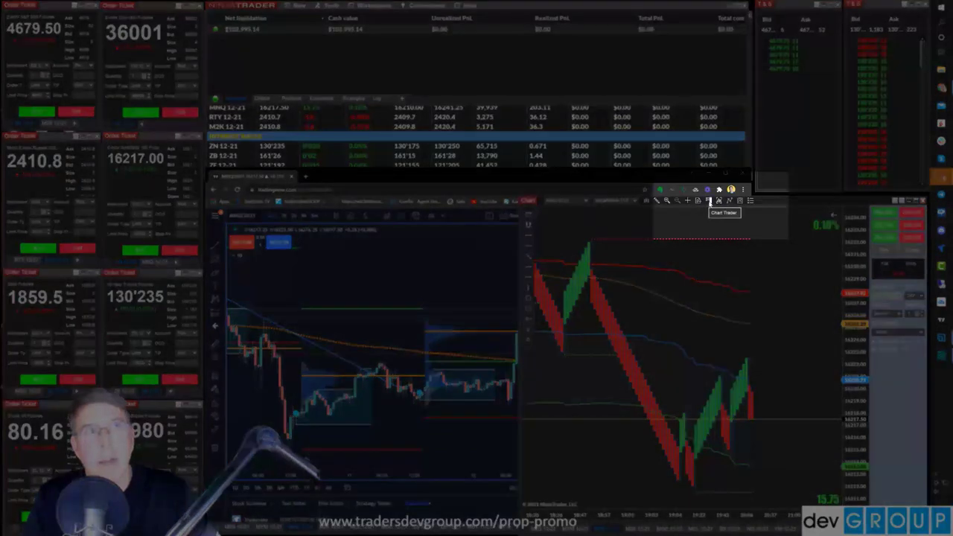
pyautogui.press('Escape')
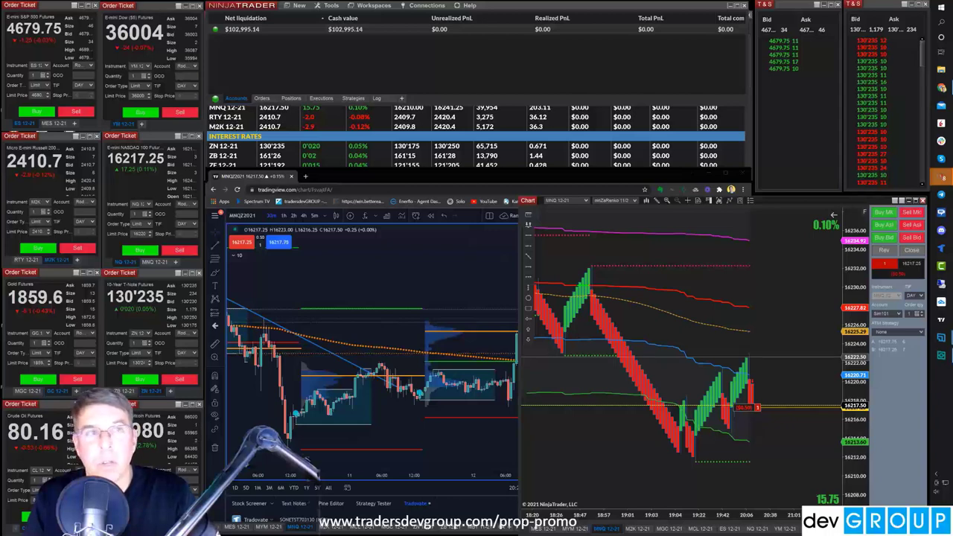
# - Move the MNQ 12-21 chart over the Control Center, enlarge it, and enable OCO Order in its Chart Trader
pyautogui.moveTo(766, 204); pyautogui.dragTo(536, 94)
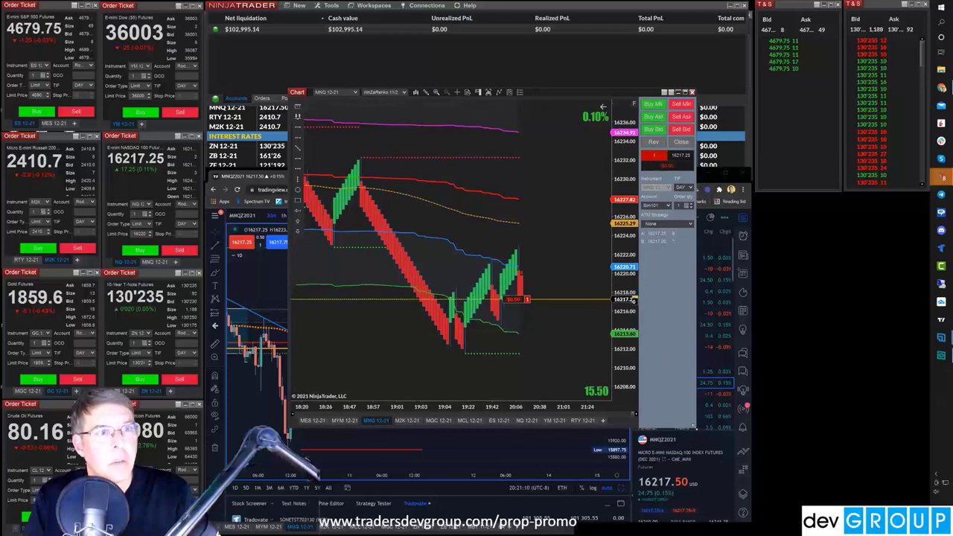
pyautogui.moveTo(697, 432); pyautogui.dragTo(843, 470)
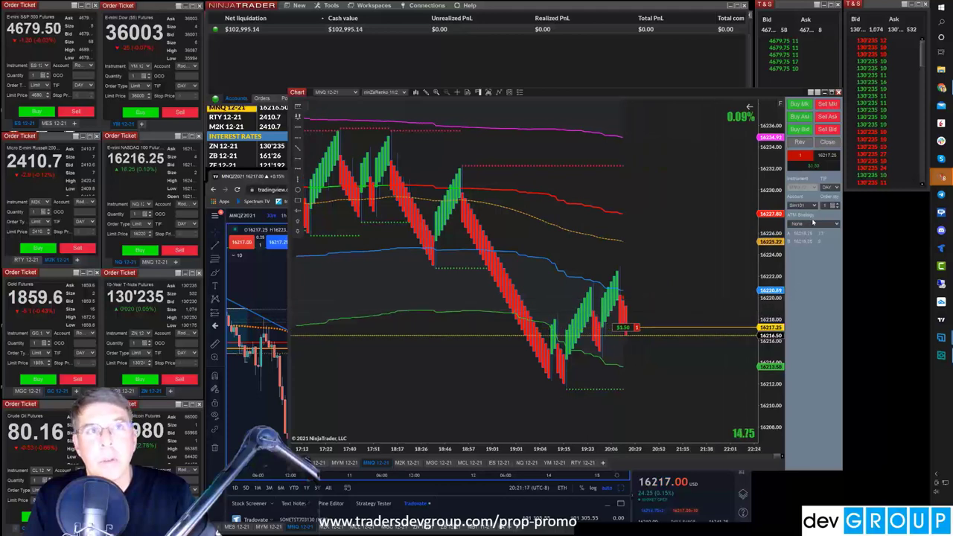
pyautogui.rightClick(801, 277)
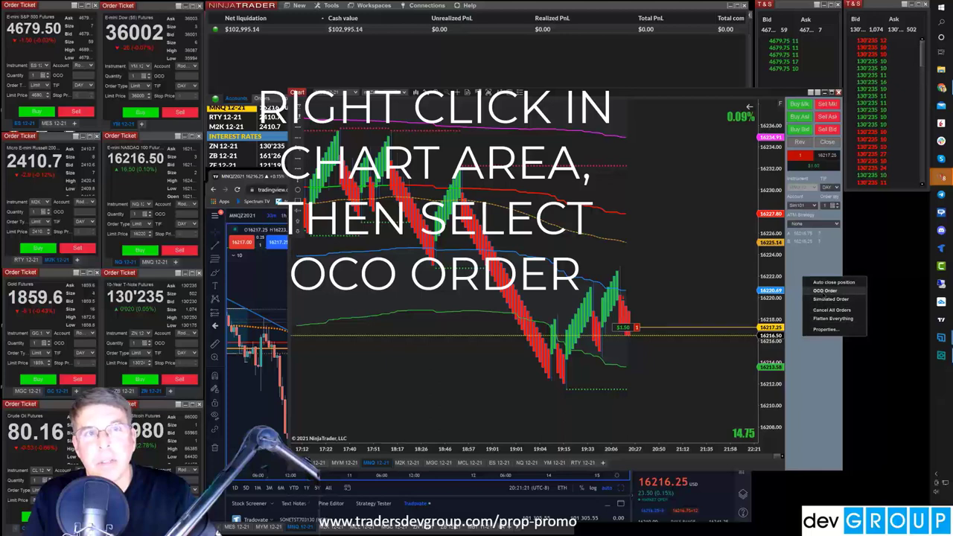
pyautogui.click(825, 290)
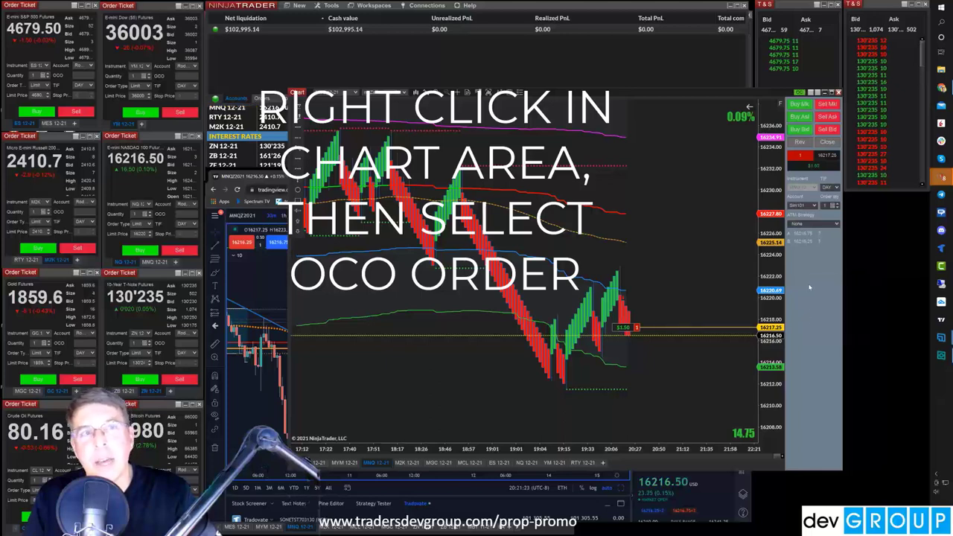
pyautogui.rightClick(812, 283)
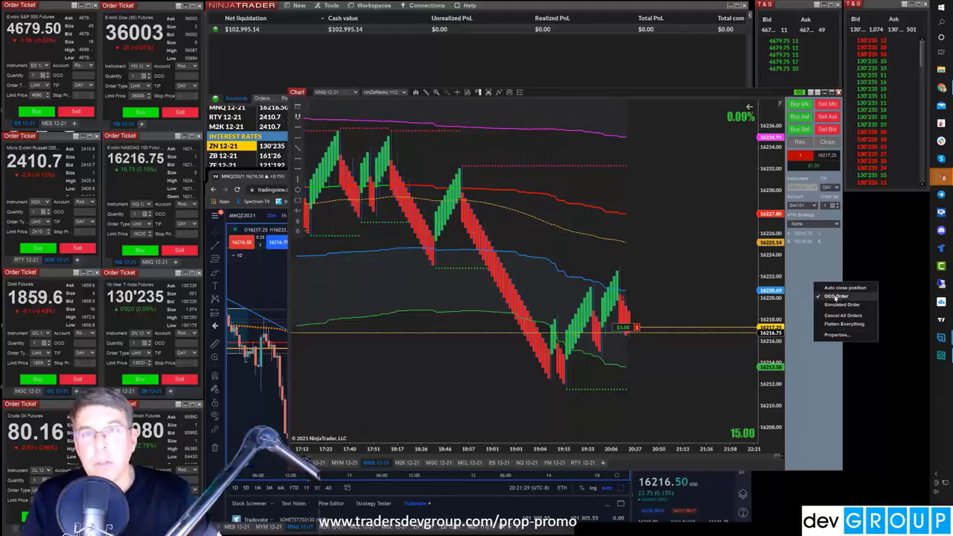
pyautogui.click(708, 301)
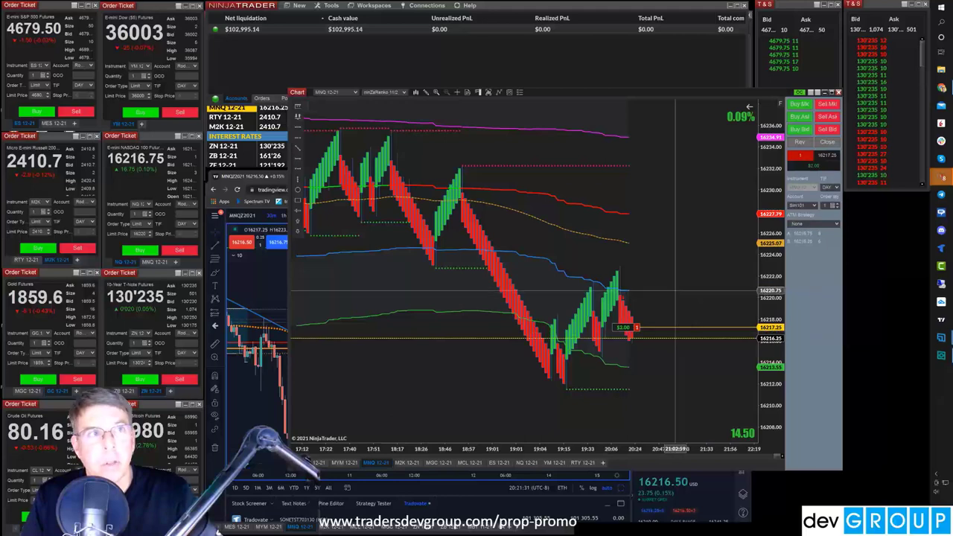
# - Protect the short position with a one-contract buy stop at 16223.25 and a one-contract buy limit at 16211.75
pyautogui.rightClick(638, 262)
pyautogui.click(669, 351)
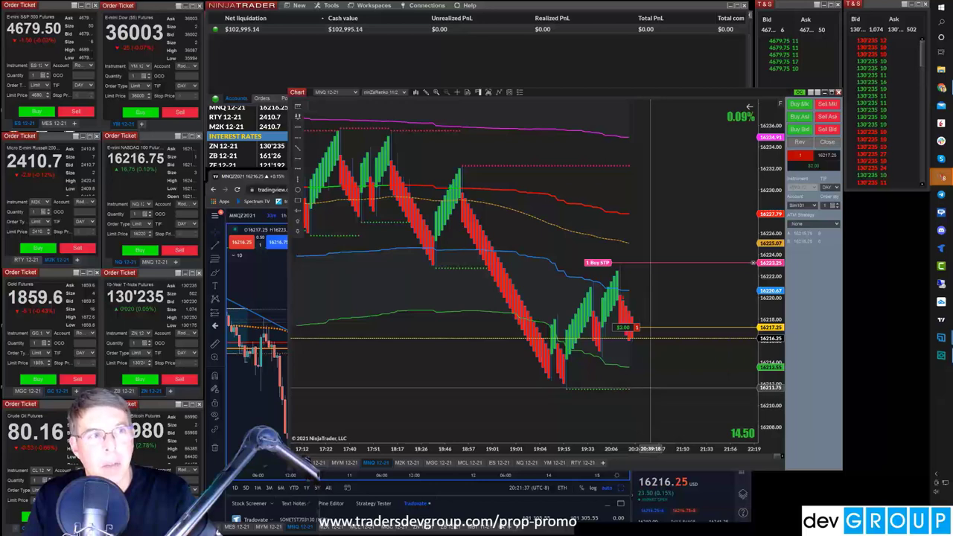
pyautogui.rightClick(651, 390)
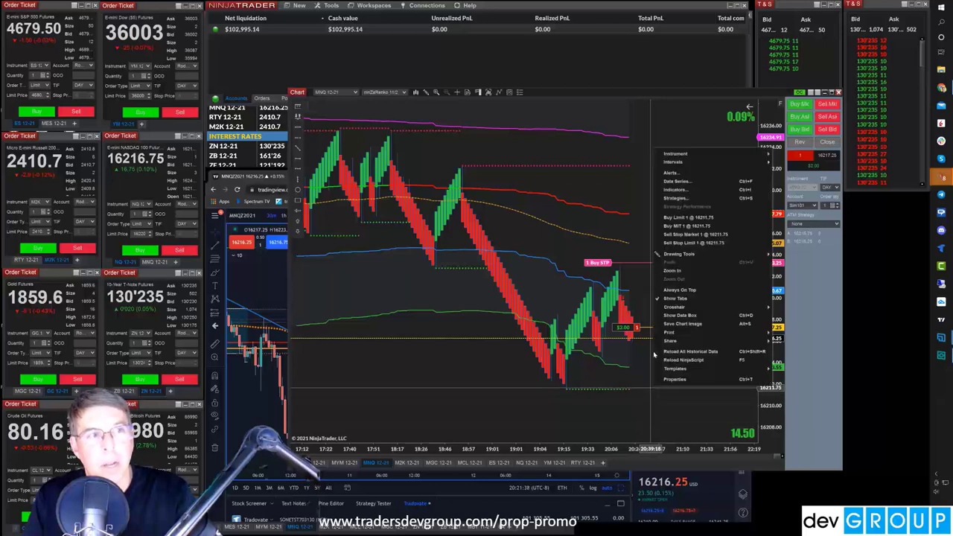
pyautogui.click(676, 217)
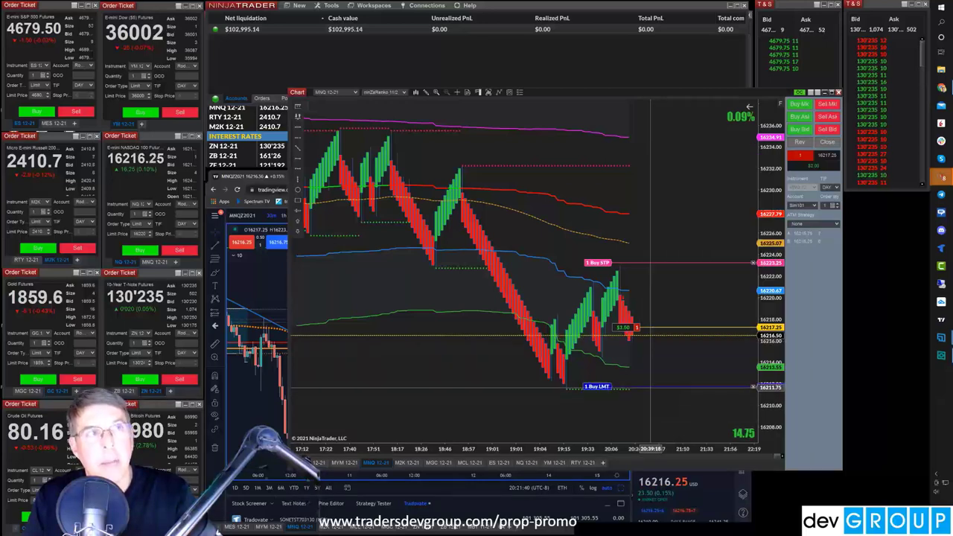
# - Turn off OCO Order in the Chart Trader and place a one-contract sell limit order at 16228.00
pyautogui.rightClick(810, 298)
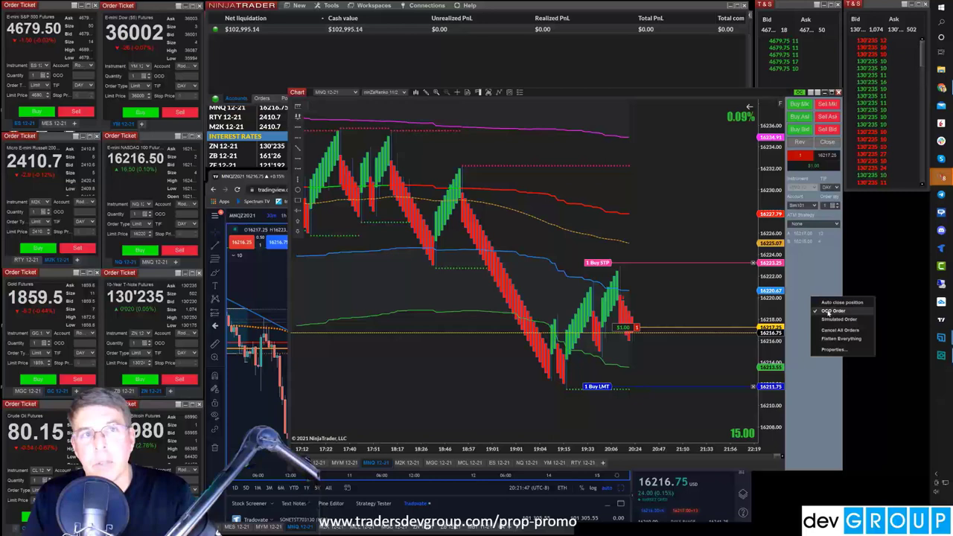
pyautogui.click(832, 310)
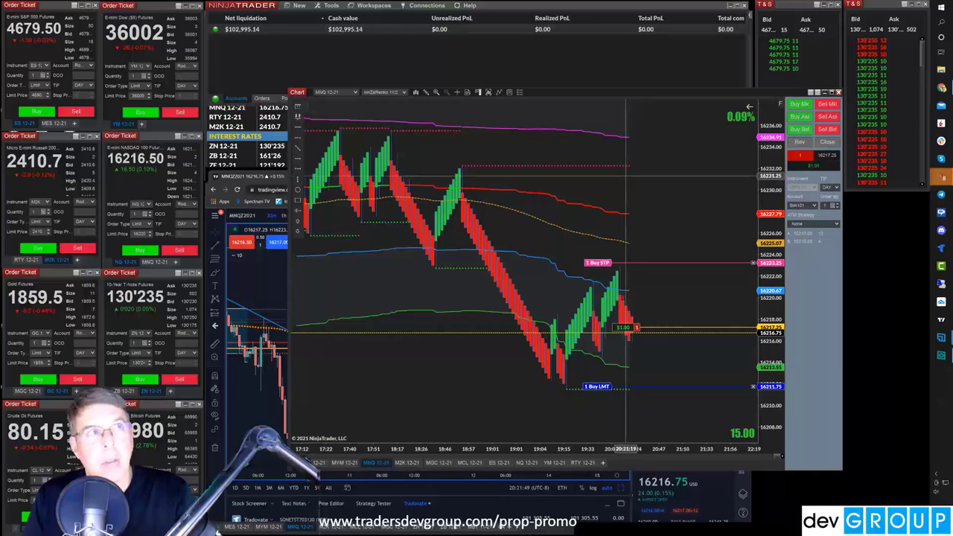
pyautogui.rightClick(625, 214)
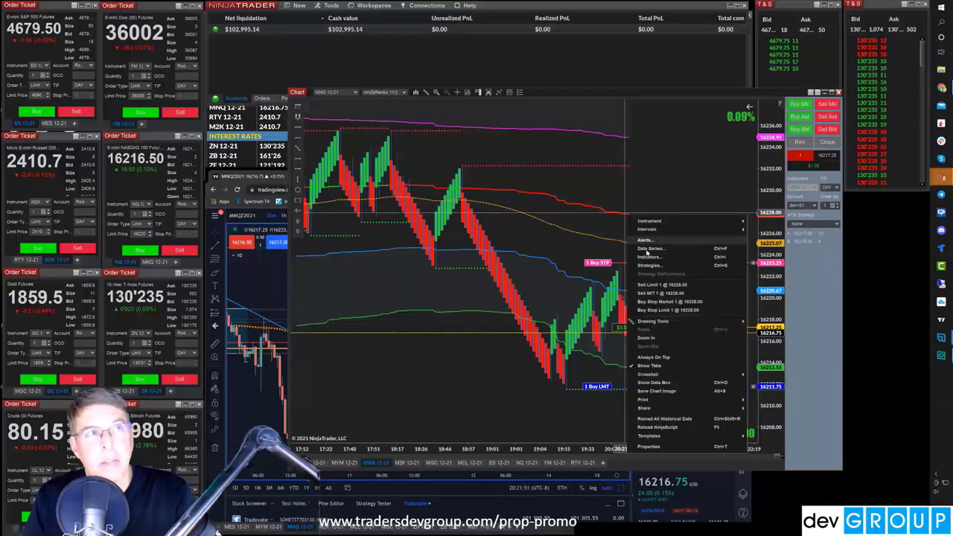
pyautogui.click(656, 286)
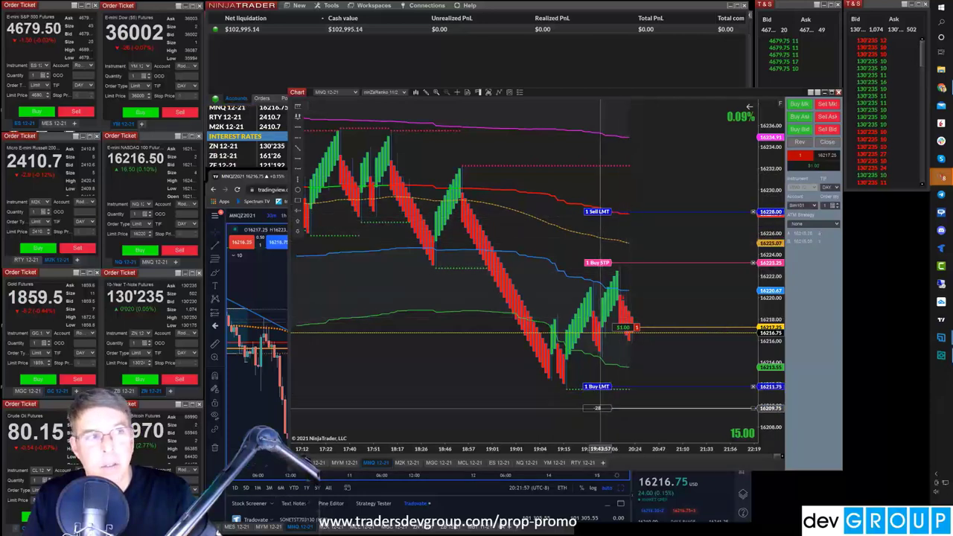
# - Move the buy limit order to 16208.75 and up to the market price to close the short, and cancel the 16228.00 sell limit
pyautogui.moveTo(612, 415); pyautogui.dragTo(612, 418)
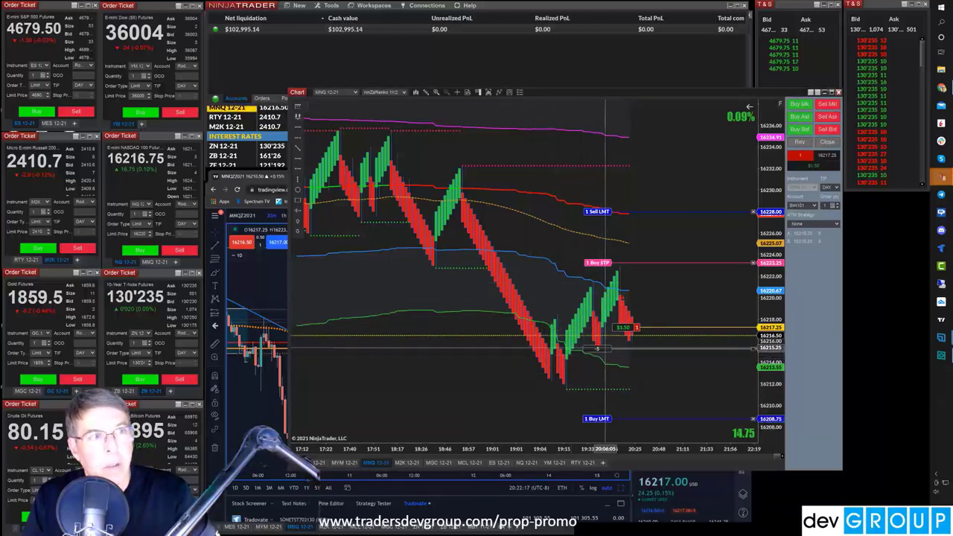
pyautogui.moveTo(597, 418); pyautogui.dragTo(608, 332)
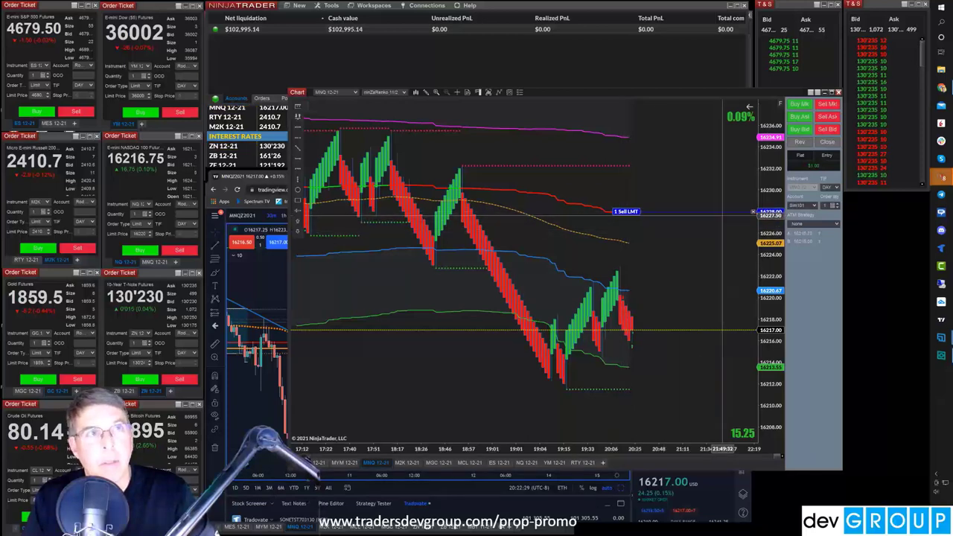
pyautogui.click(615, 211)
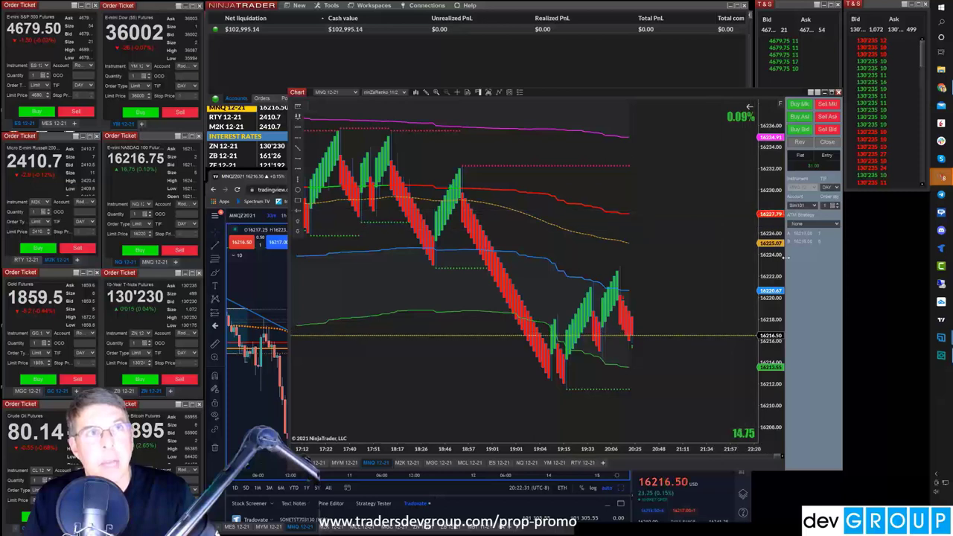
# - Check the Chart Trader's OCO Order setting, leave it off, and move the chart window clear of the Control Center
pyautogui.rightClick(802, 269)
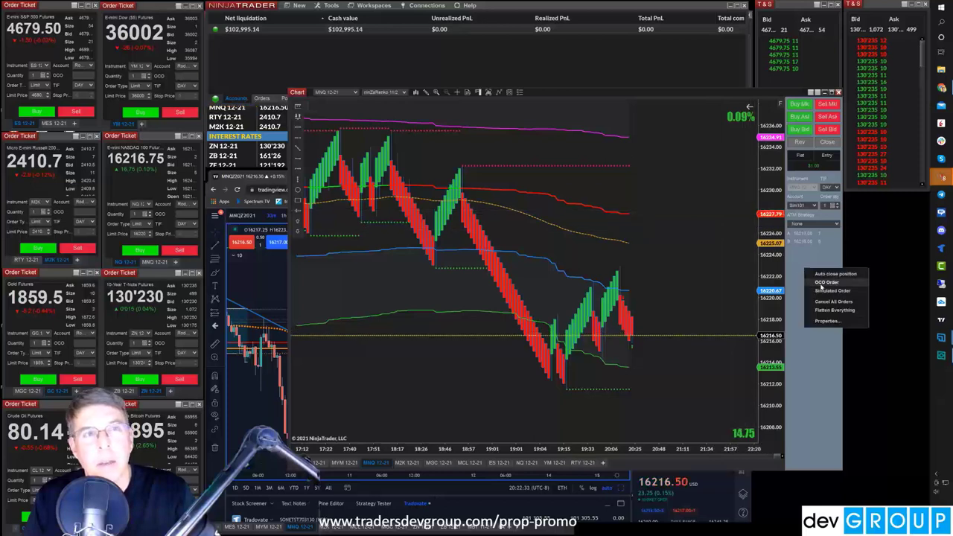
pyautogui.click(821, 283)
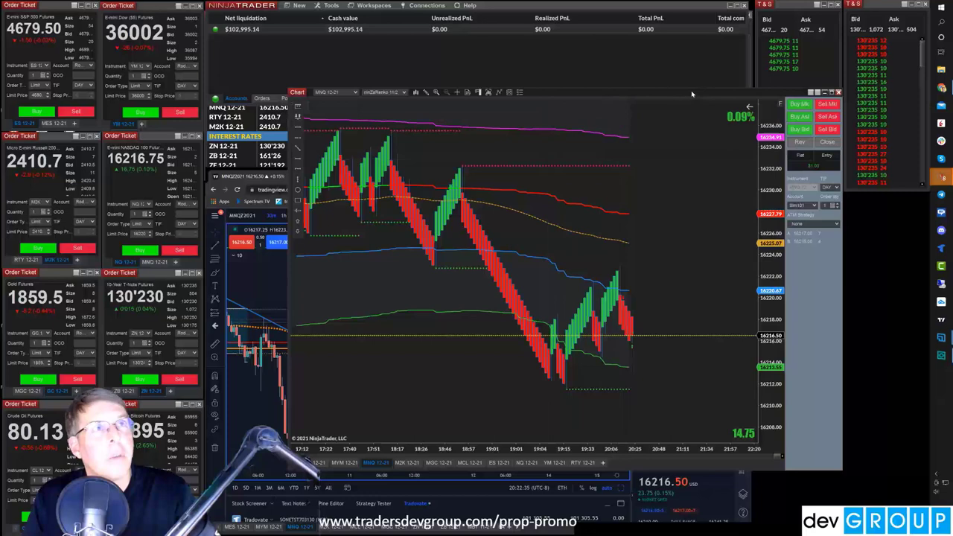
pyautogui.moveTo(691, 90); pyautogui.dragTo(772, 158)
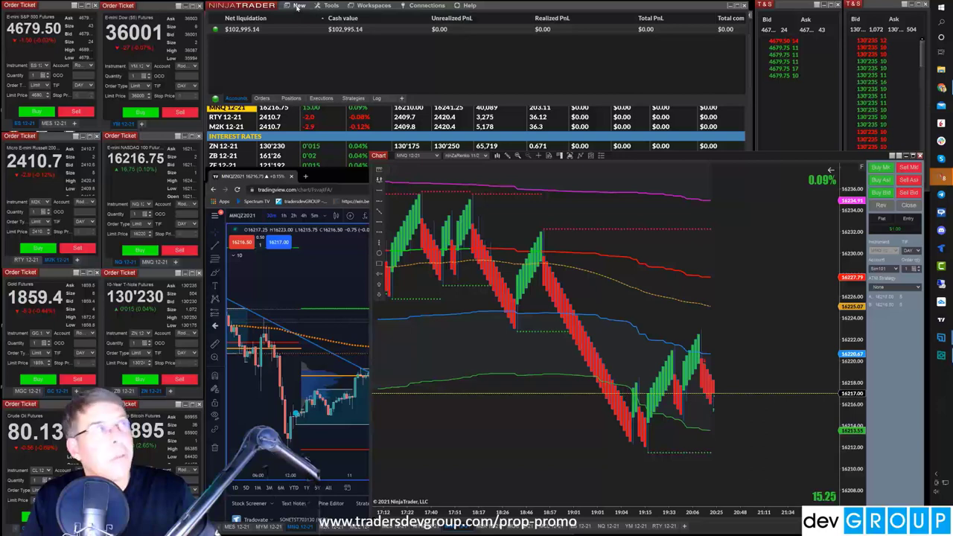
# - Review where Trade Performance is launched and which commission templates the account's edit settings offer, without saving changes
pyautogui.click(298, 5)
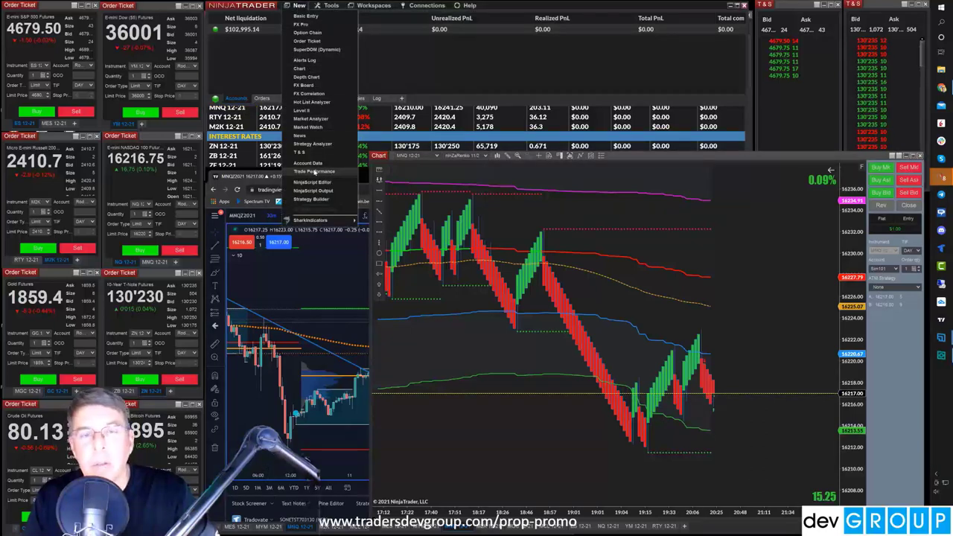
pyautogui.click(410, 75)
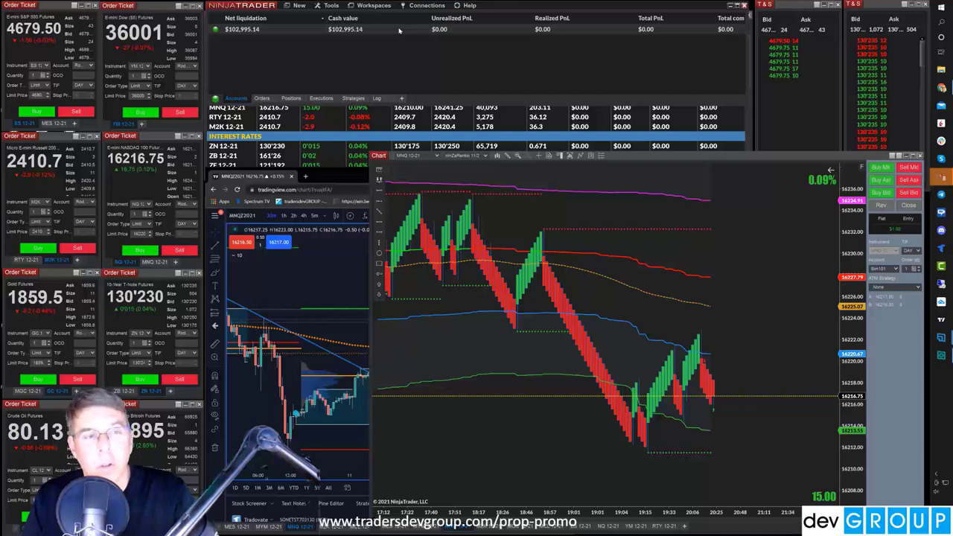
pyautogui.rightClick(399, 30)
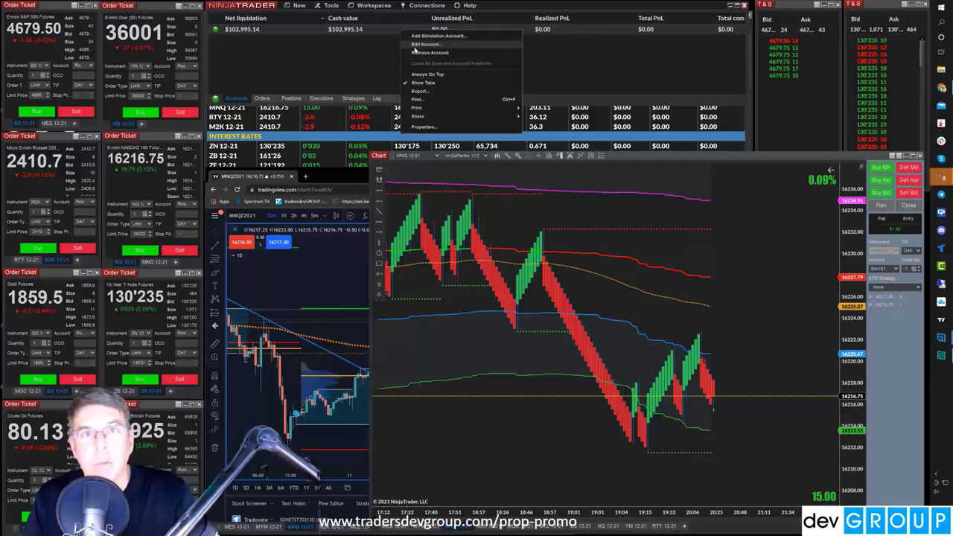
pyautogui.click(490, 76)
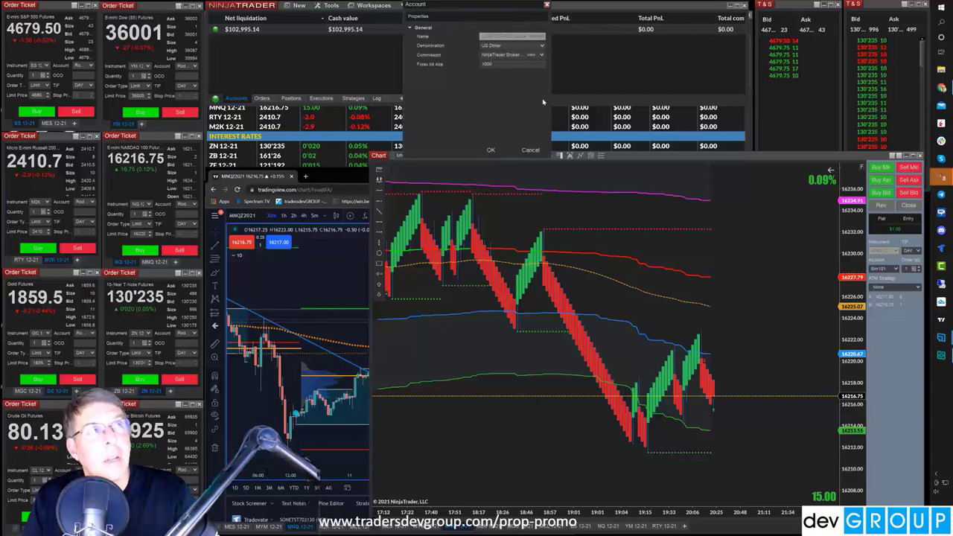
pyautogui.click(537, 55)
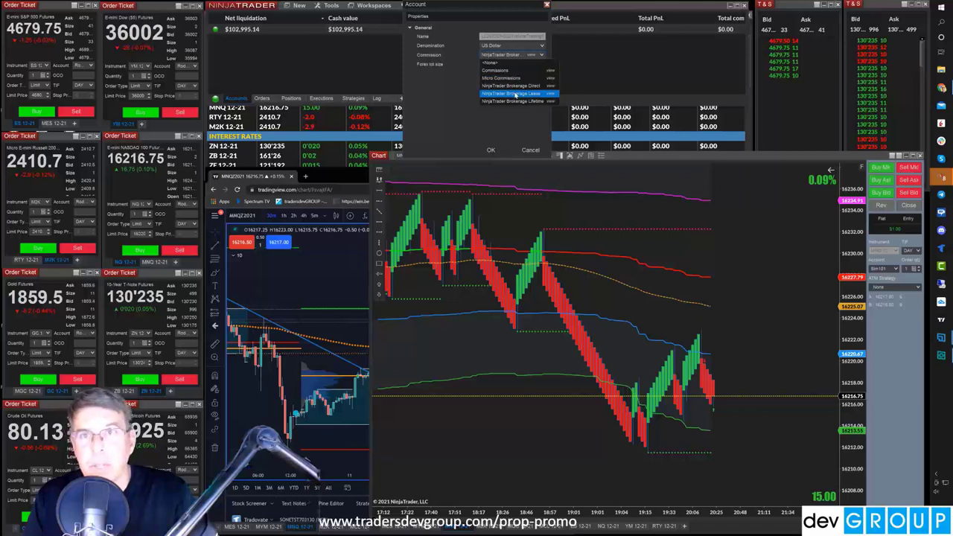
pyautogui.click(547, 6)
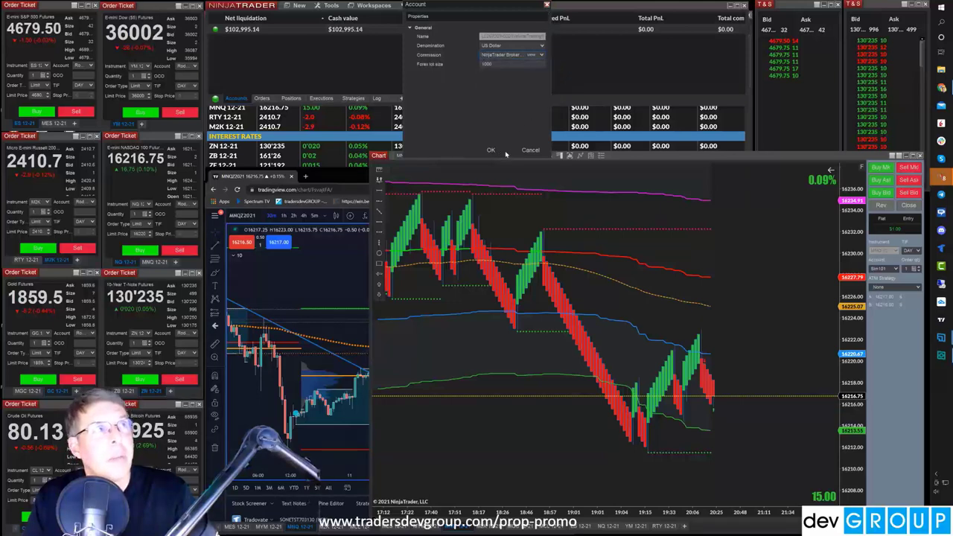
pyautogui.click(529, 151)
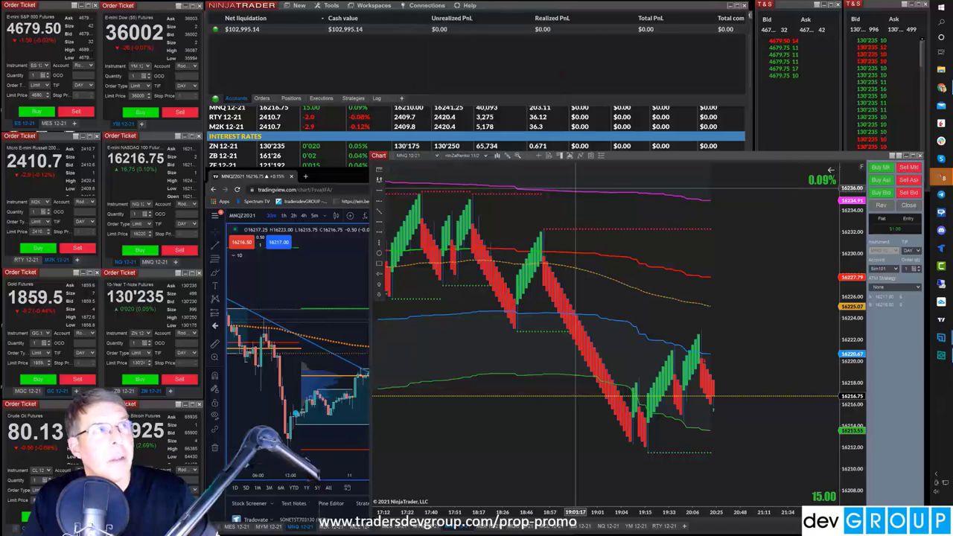
# - Show the Chart Trader's options that include the OCO Order setting
pyautogui.rightClick(894, 352)
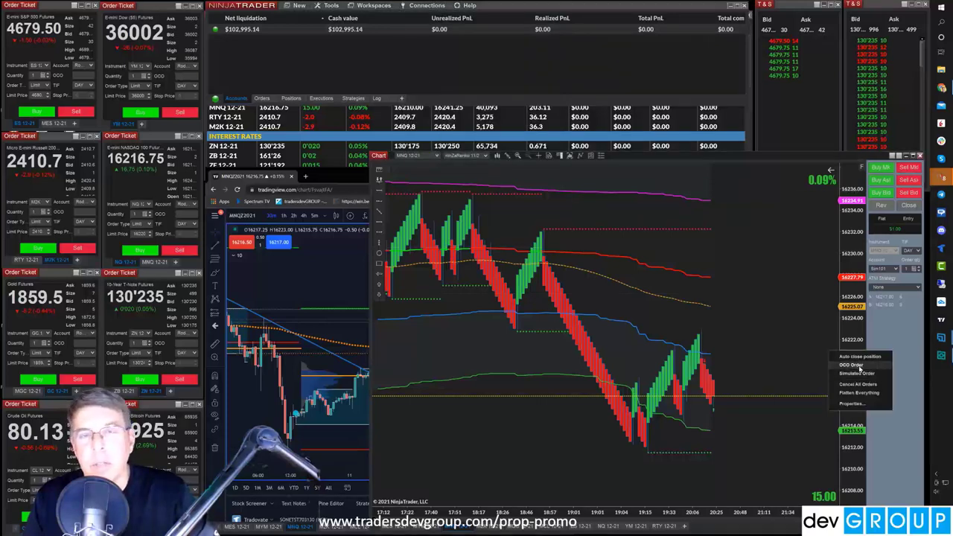